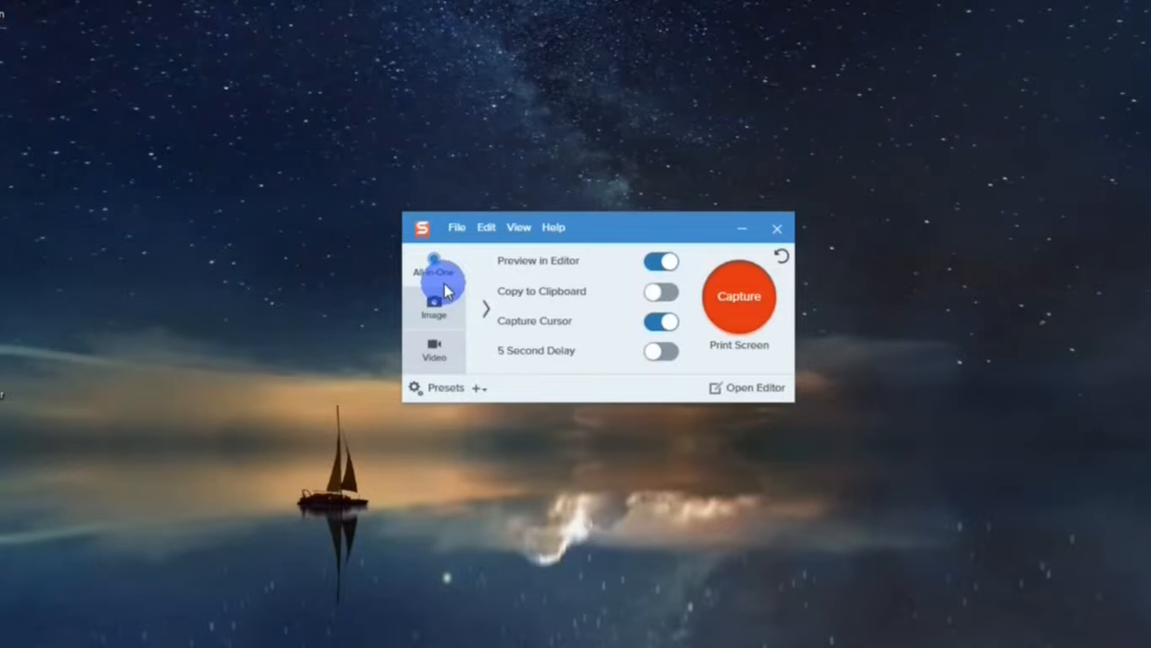
- Examine the image and video capture modes, including the video selection, share destination and webcam recording options
left_click(437, 304)
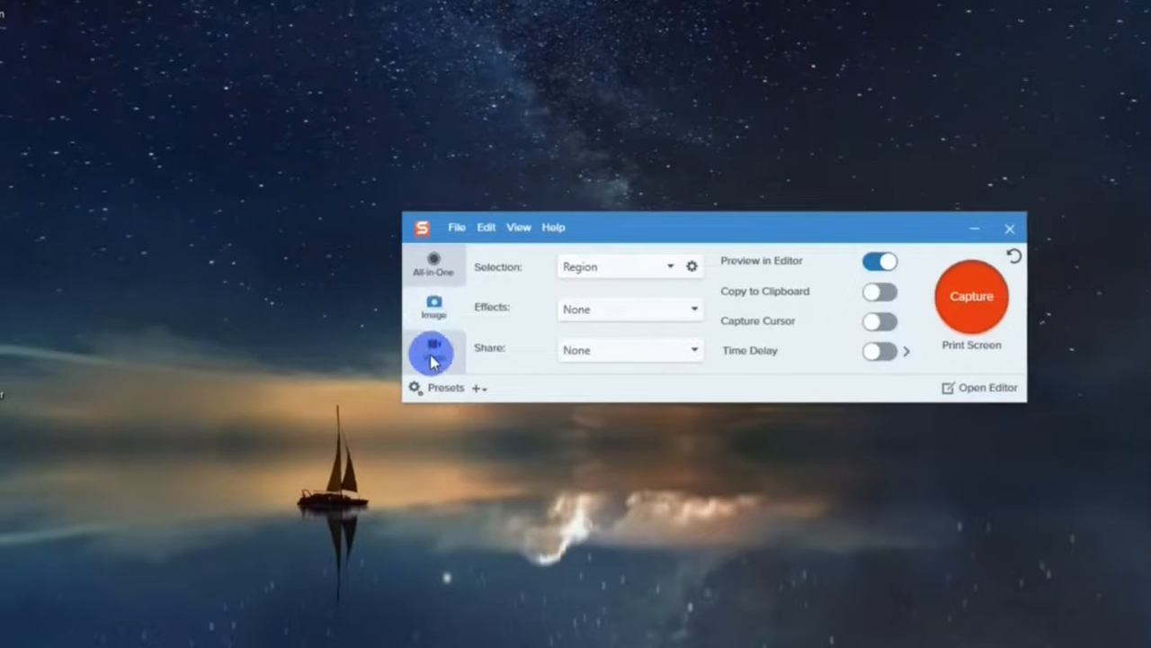
left_click(431, 355)
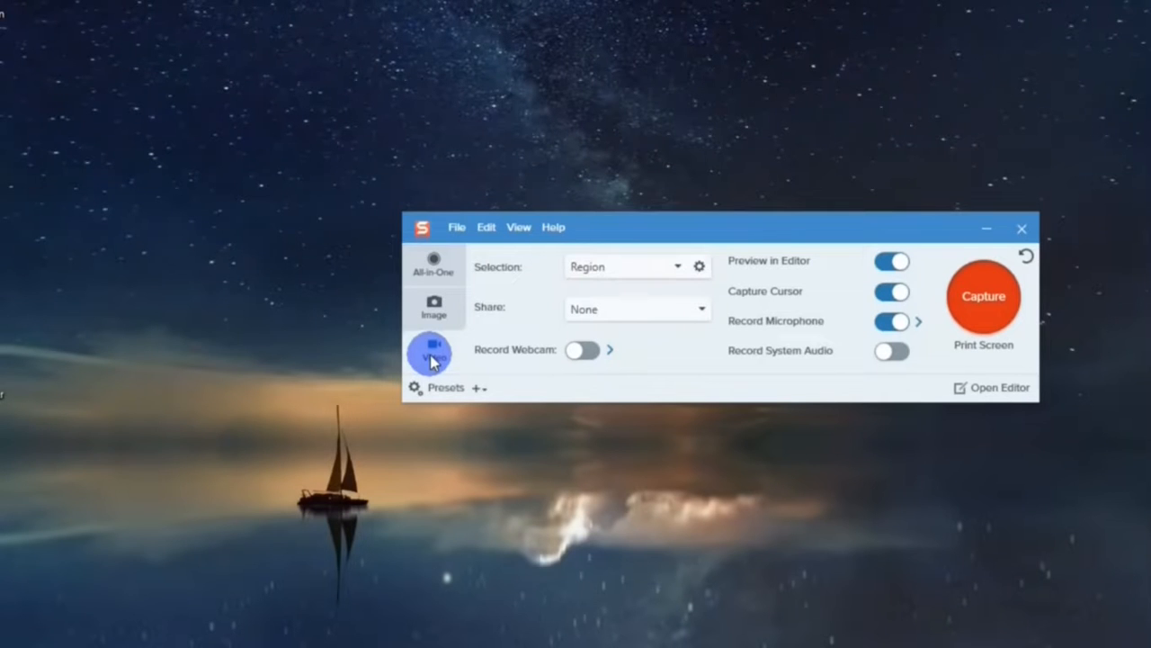
left_click(620, 268)
left_click(622, 266)
left_click(610, 315)
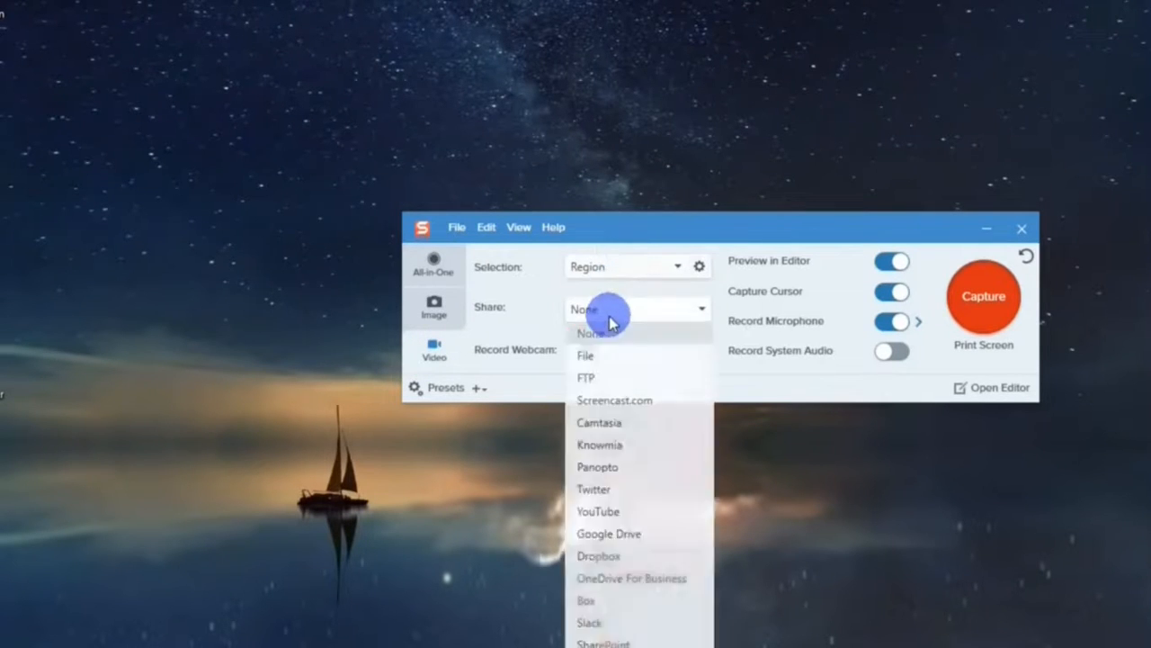
left_click(610, 319)
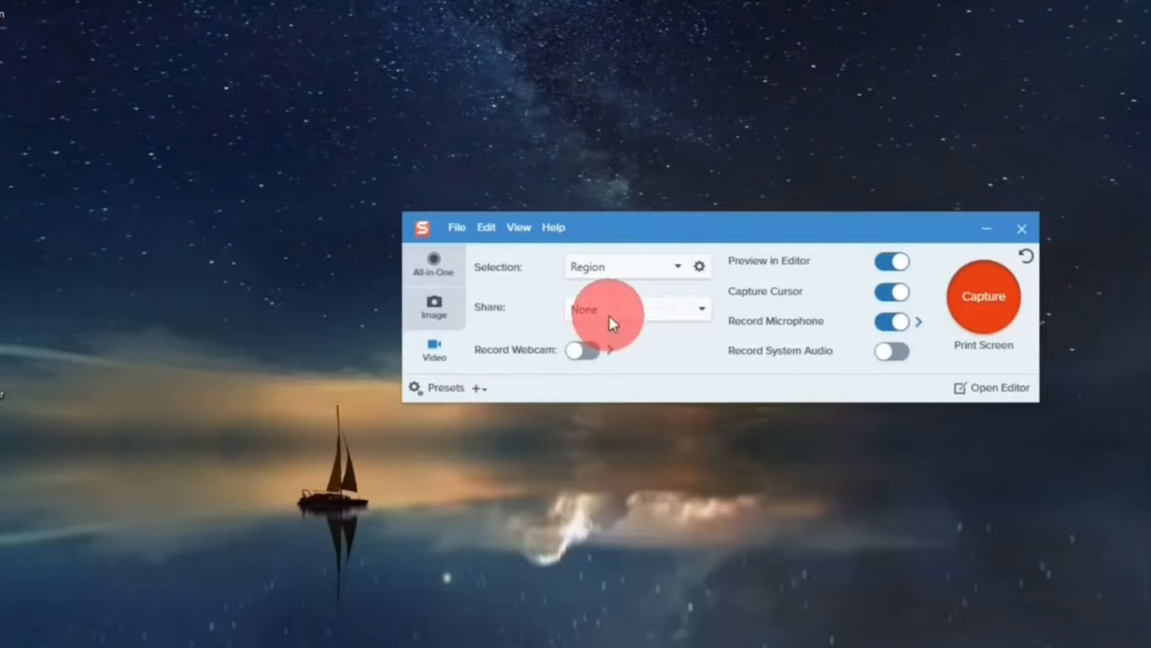
left_click(586, 358)
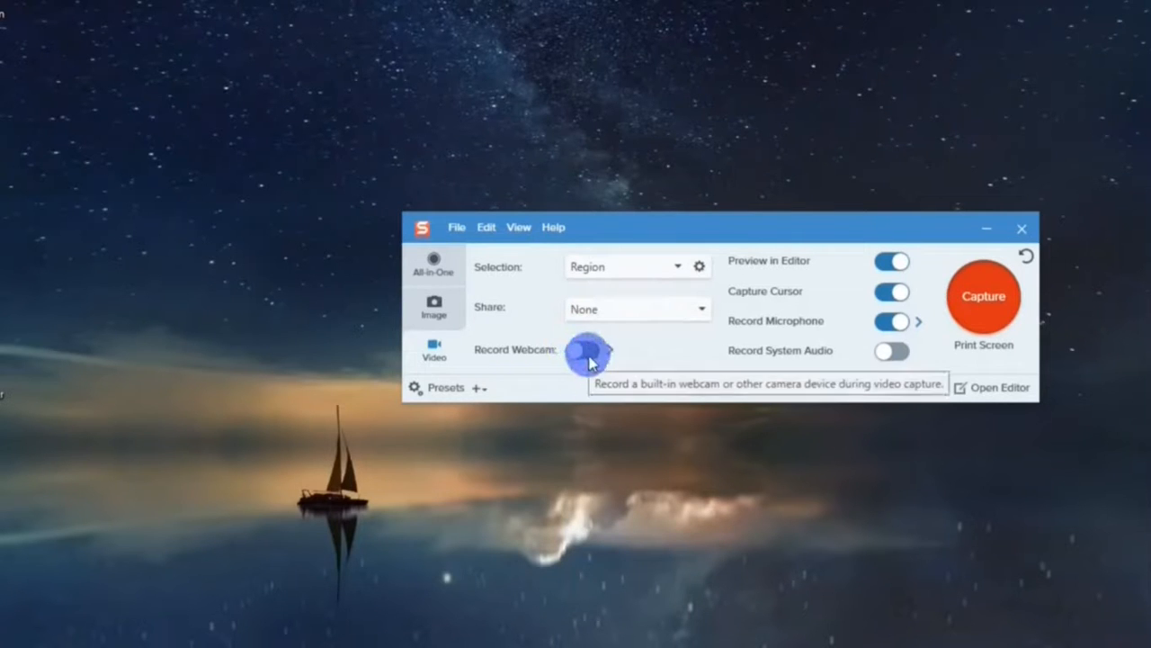
- Review the image capture settings and the preset creation options, and return to the All-in-One capture mode
left_click(437, 316)
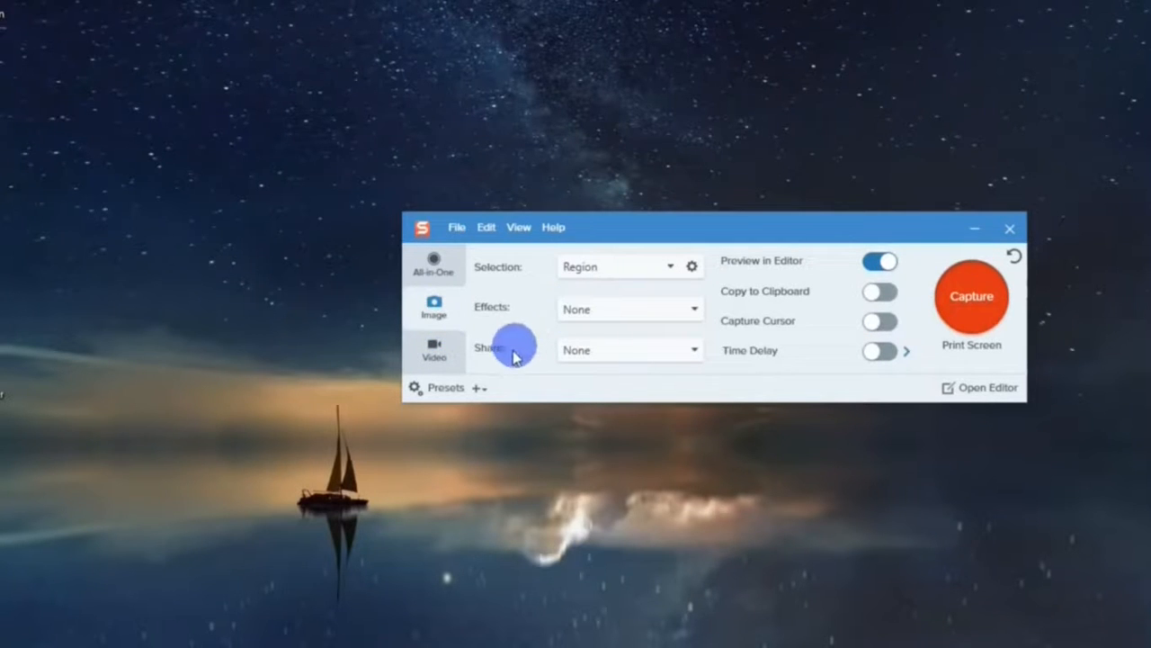
left_click(478, 391)
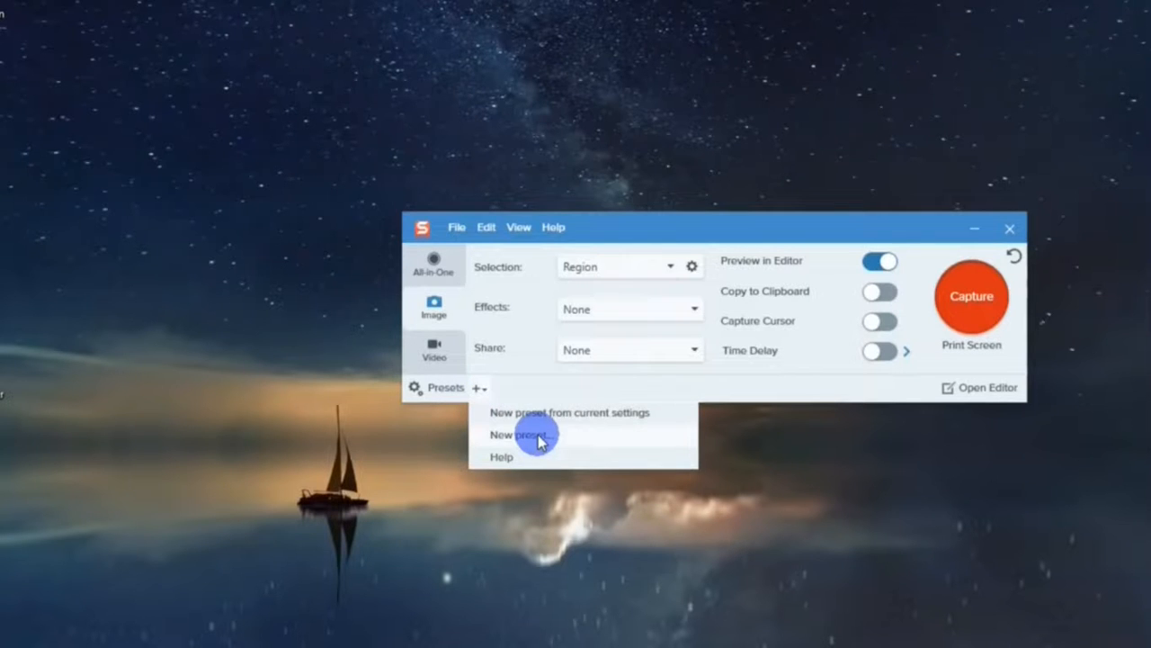
left_click(437, 266)
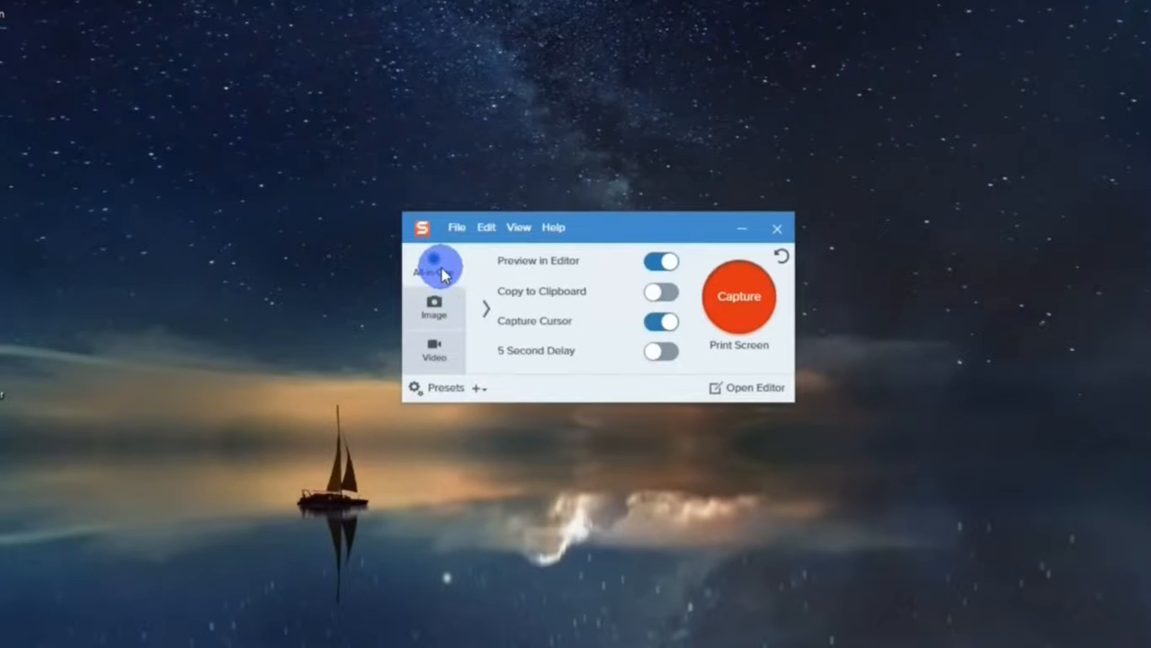
left_click(440, 277)
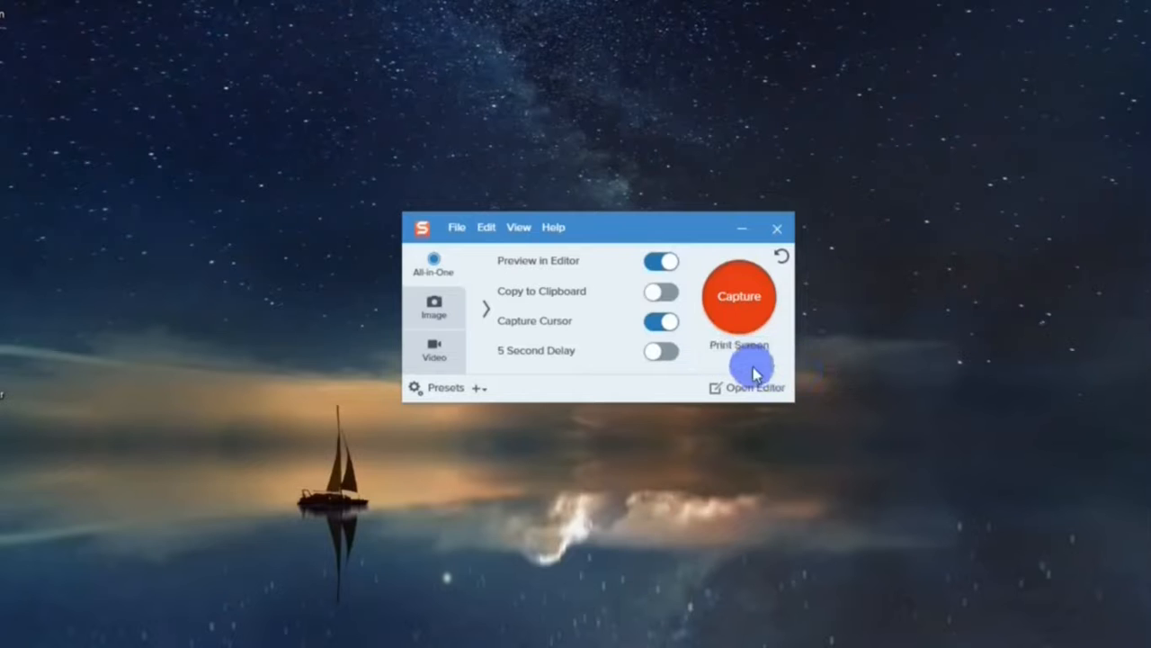
- Capture the whole TechSmith Snagit web page as one vertical scrolling screenshot
left_click(734, 293)
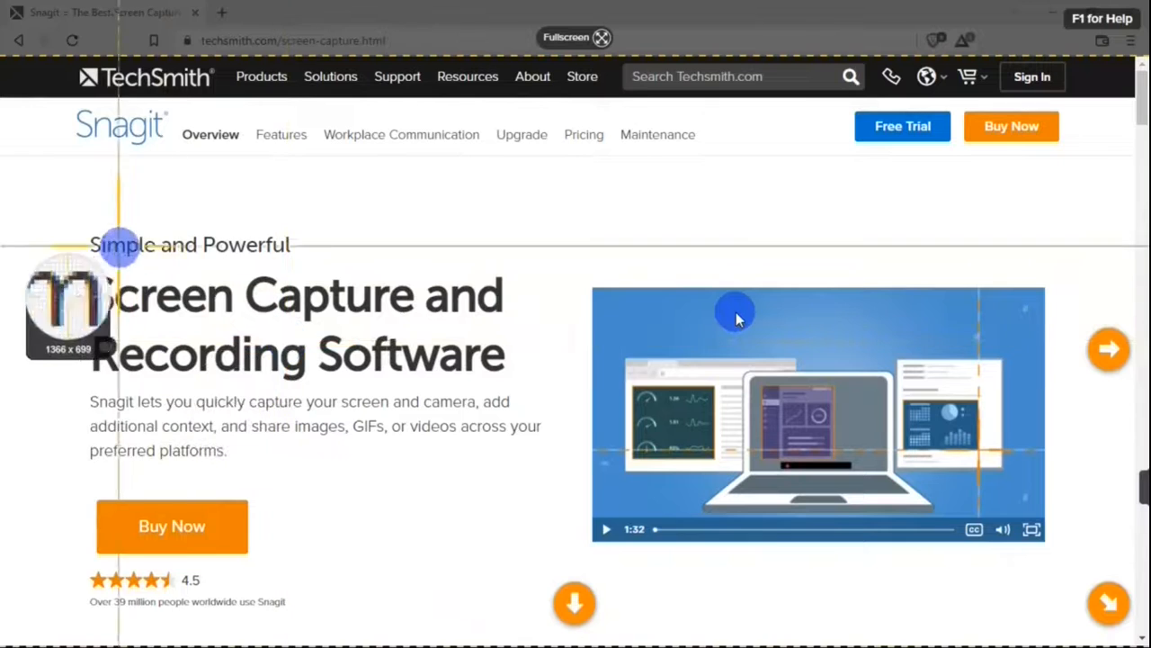
left_click_drag(74, 214, 538, 385)
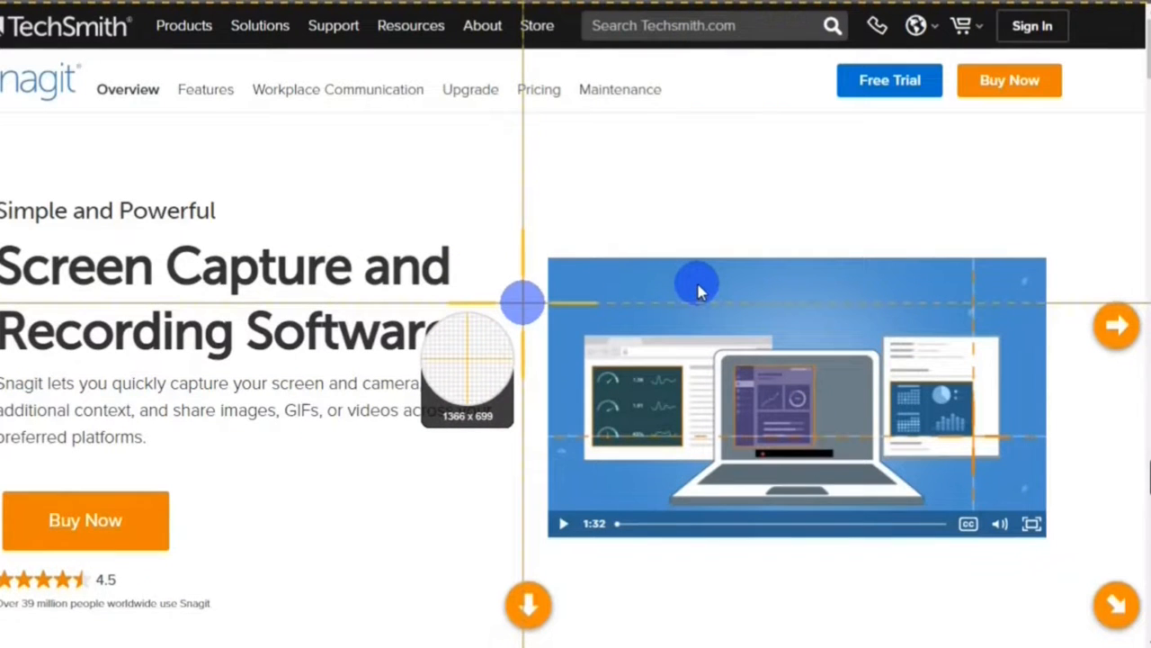
left_click(529, 608)
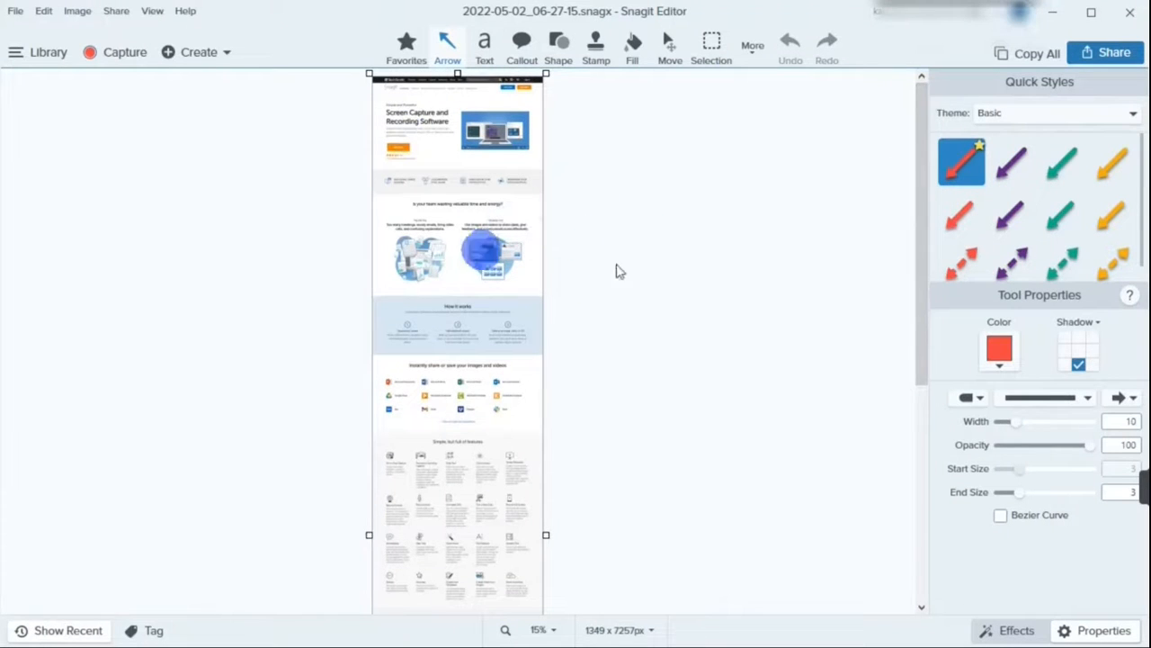
- Take an image capture of the visible 1366 x 699 browser page area
left_click_drag(924, 176, 895, 13)
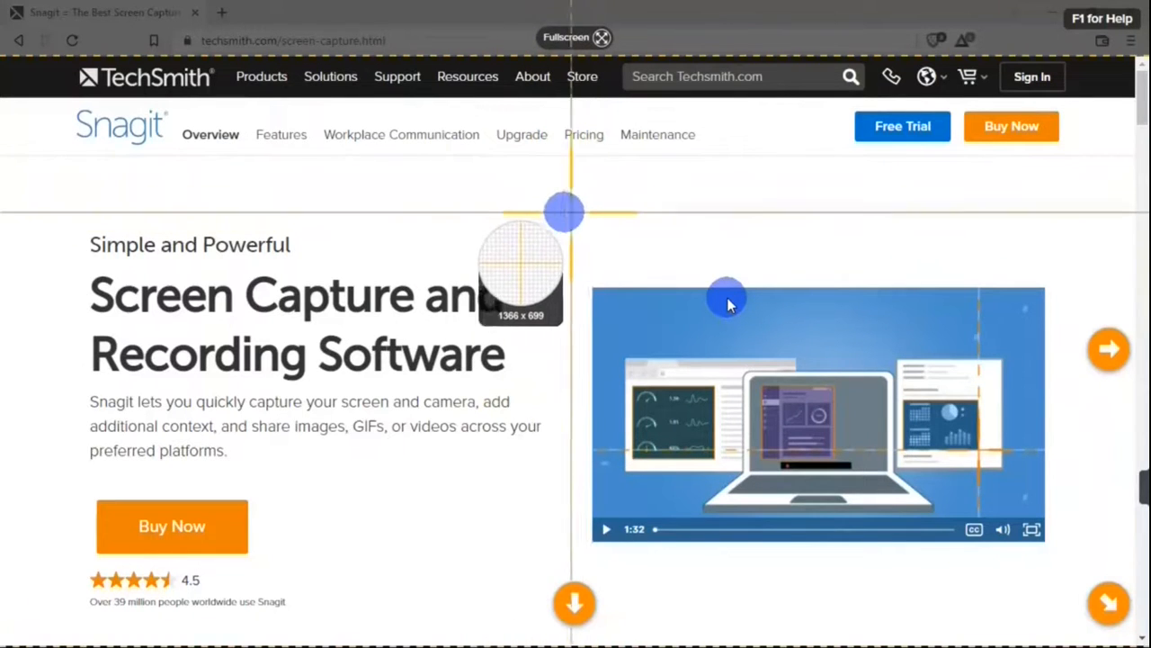
left_click(729, 304)
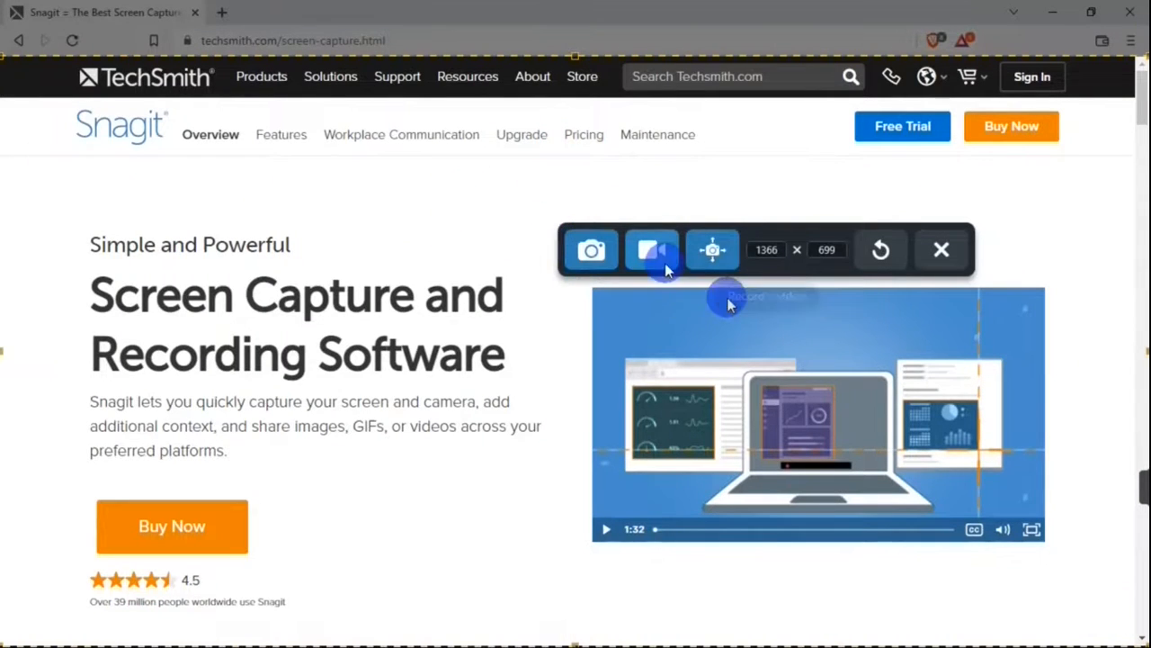
left_click(592, 252)
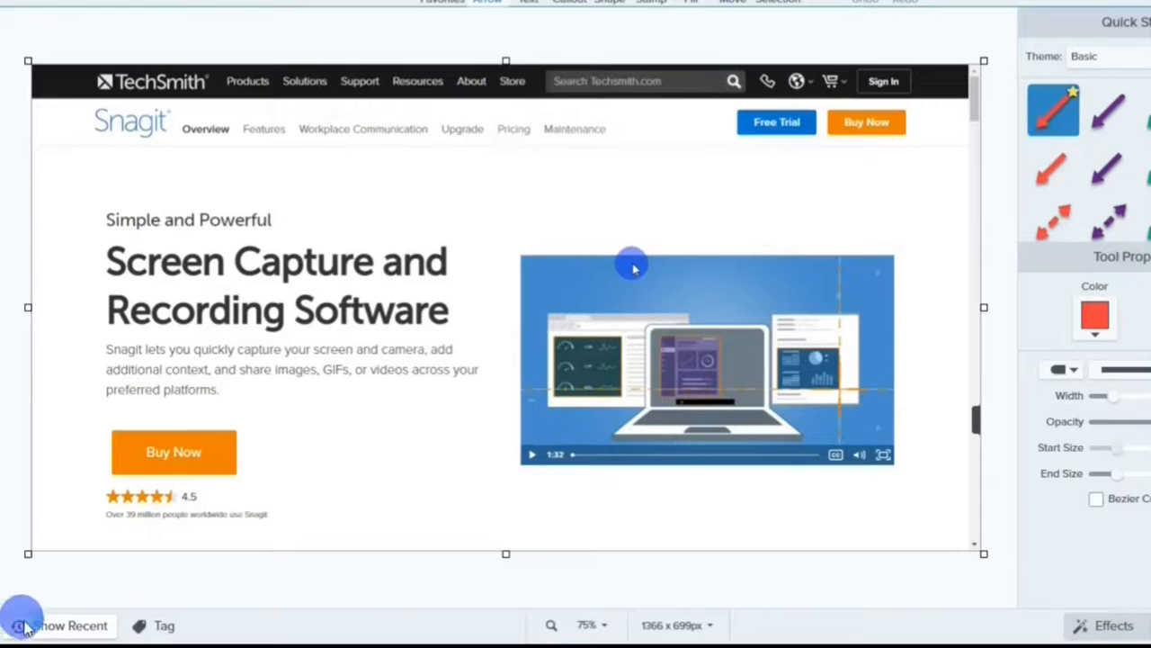
- Look over the recent captures and the library's file categories, and return to the editor
left_click(27, 625)
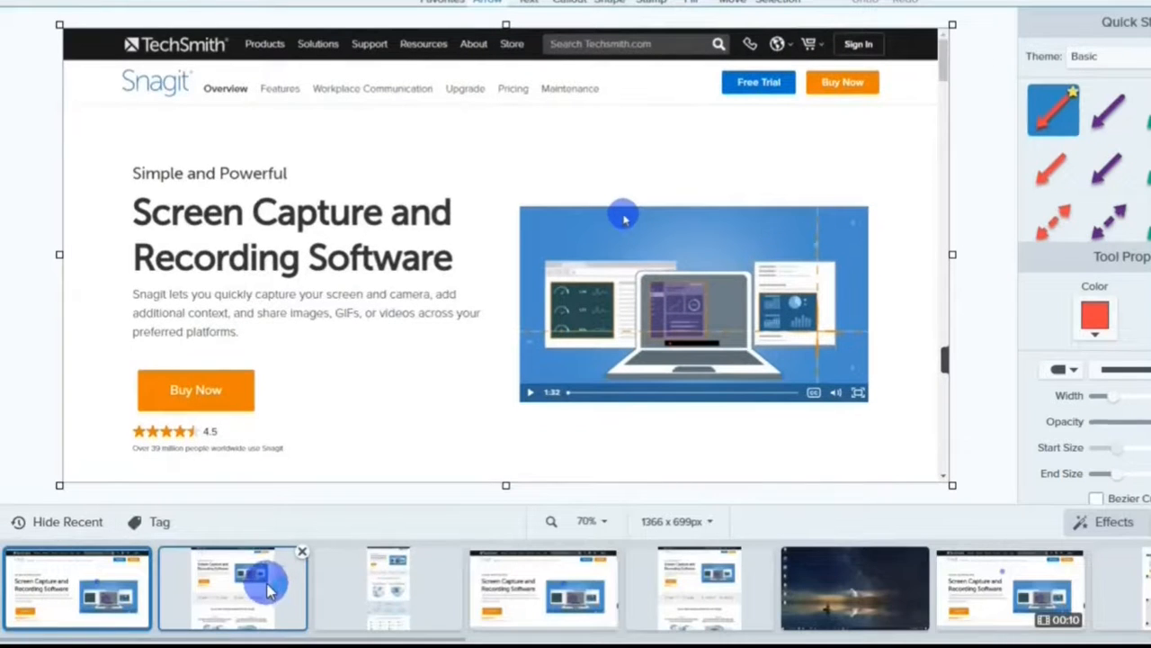
left_click(56, 522)
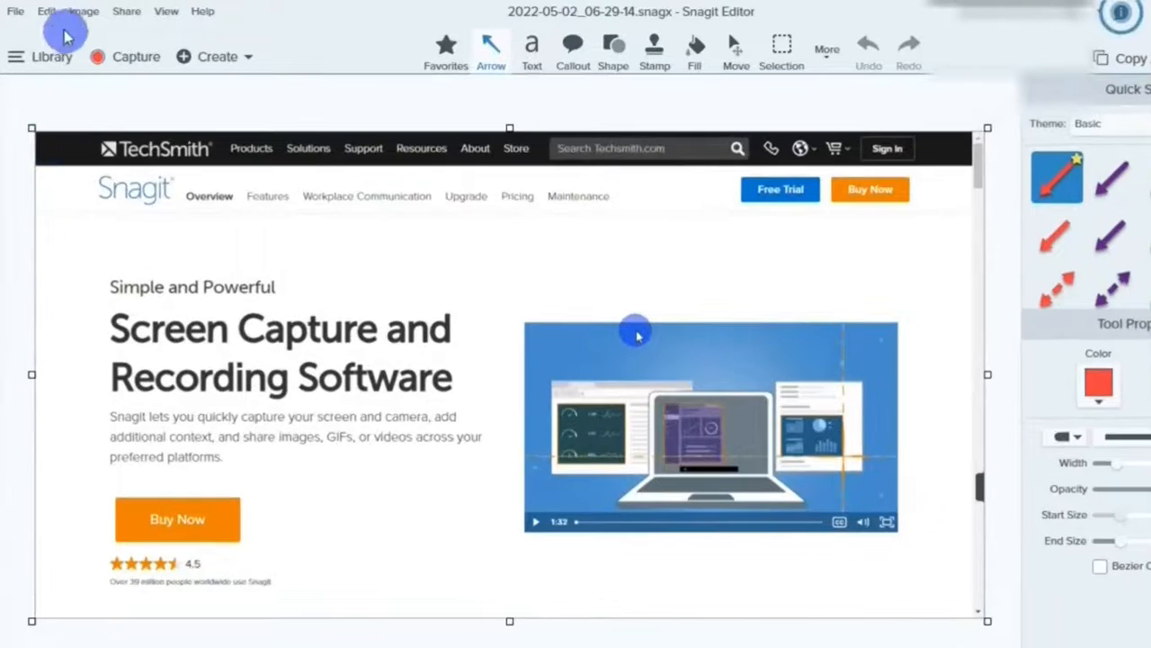
left_click(25, 57)
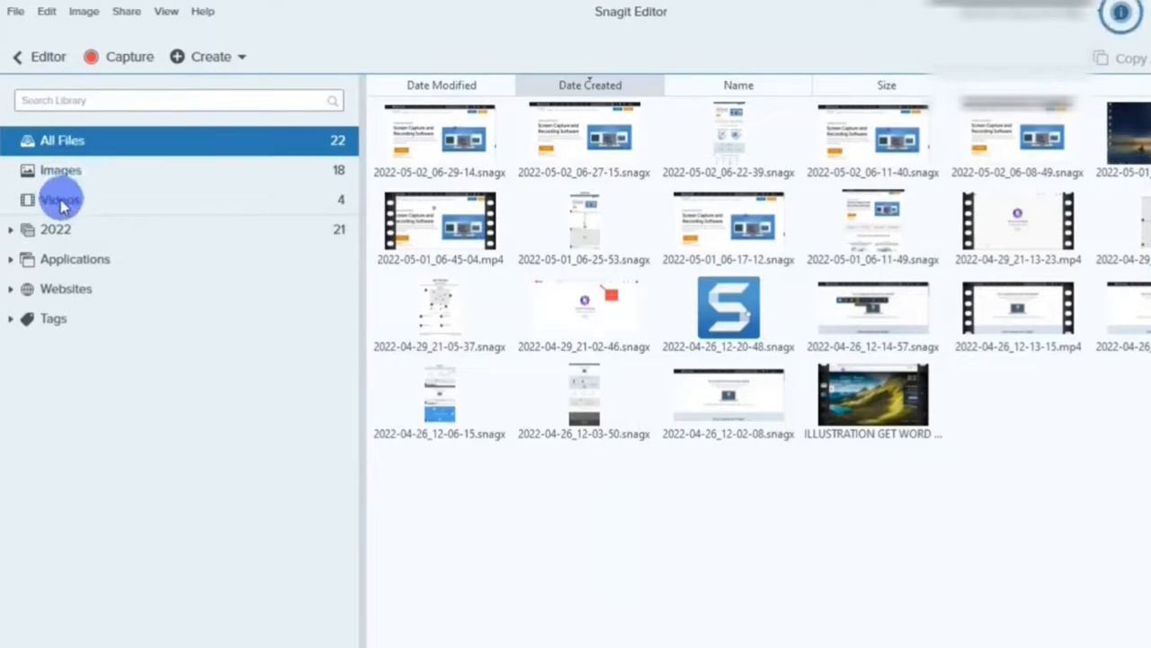
left_click(12, 231)
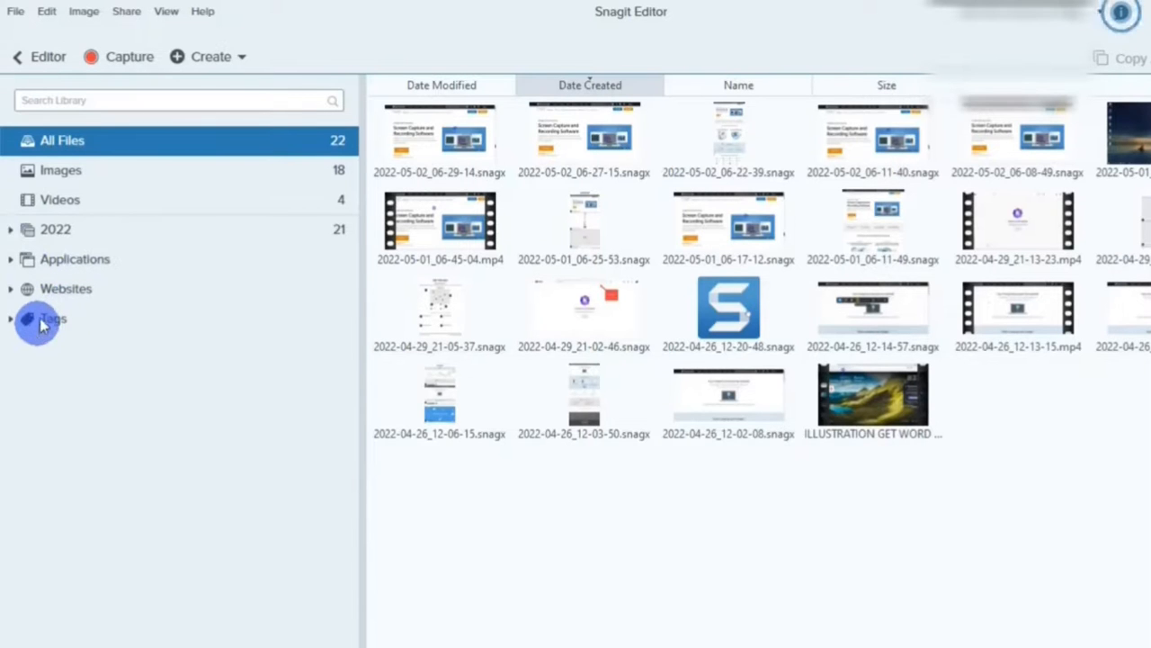
left_click(37, 60)
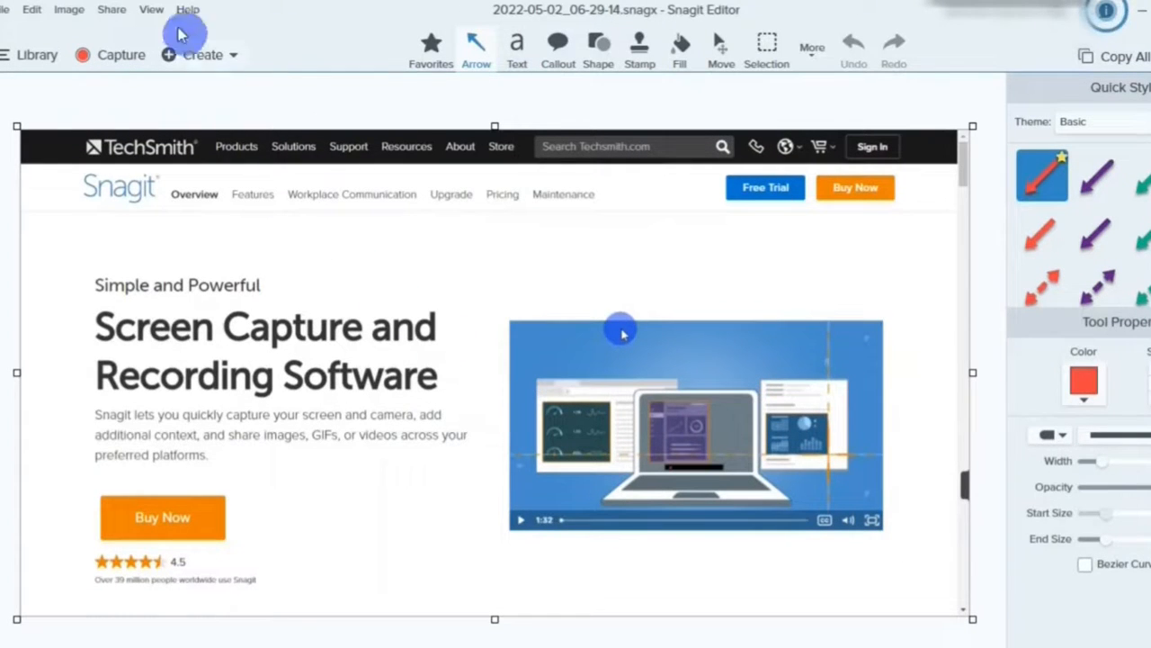
- Create a new image from the Basic 2 Steps Portrait template
left_click(203, 55)
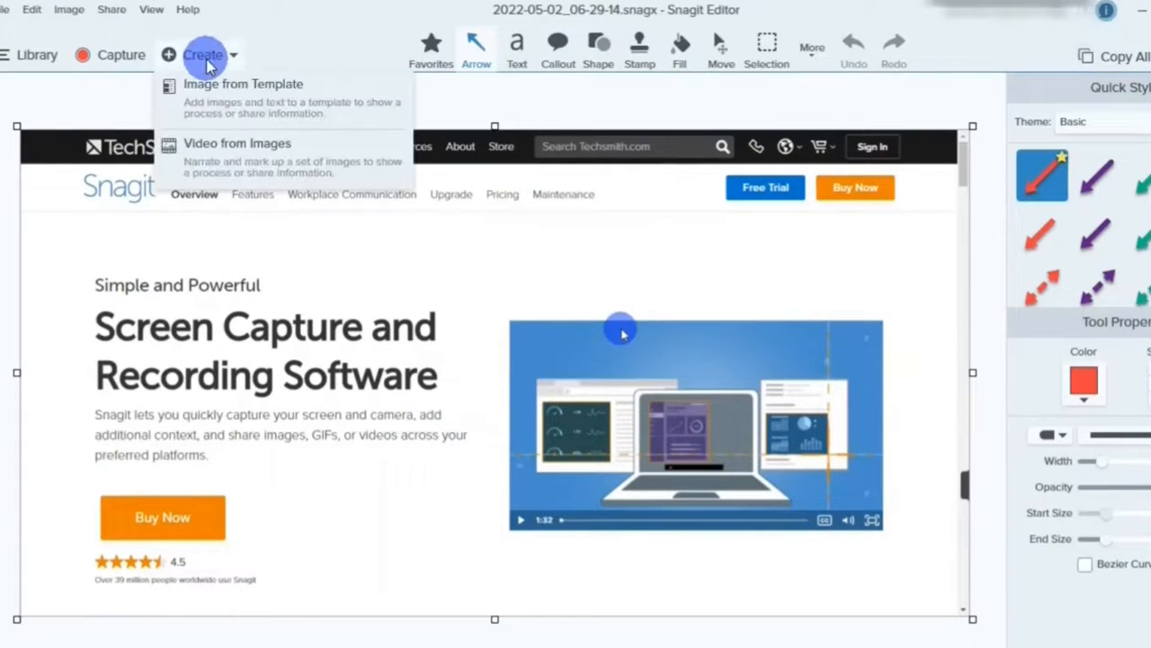
left_click(226, 110)
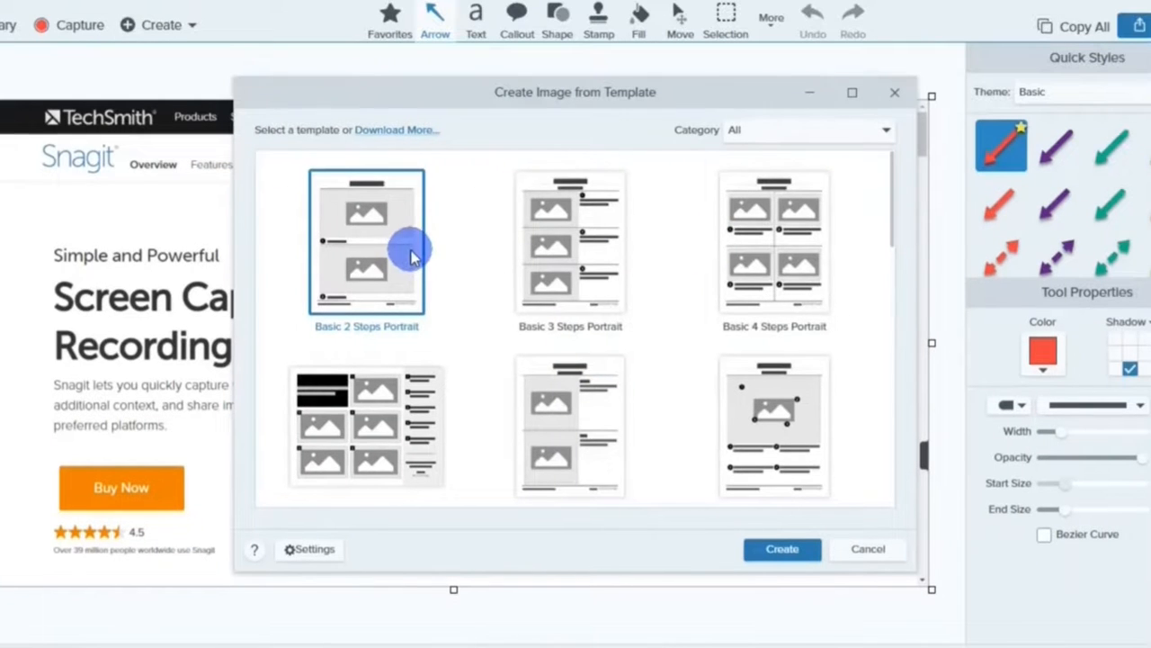
mouse_move(889, 172)
left_mouse_down()
mouse_move(862, 432)
mouse_move(874, 494)
mouse_move(880, 160)
left_mouse_up()
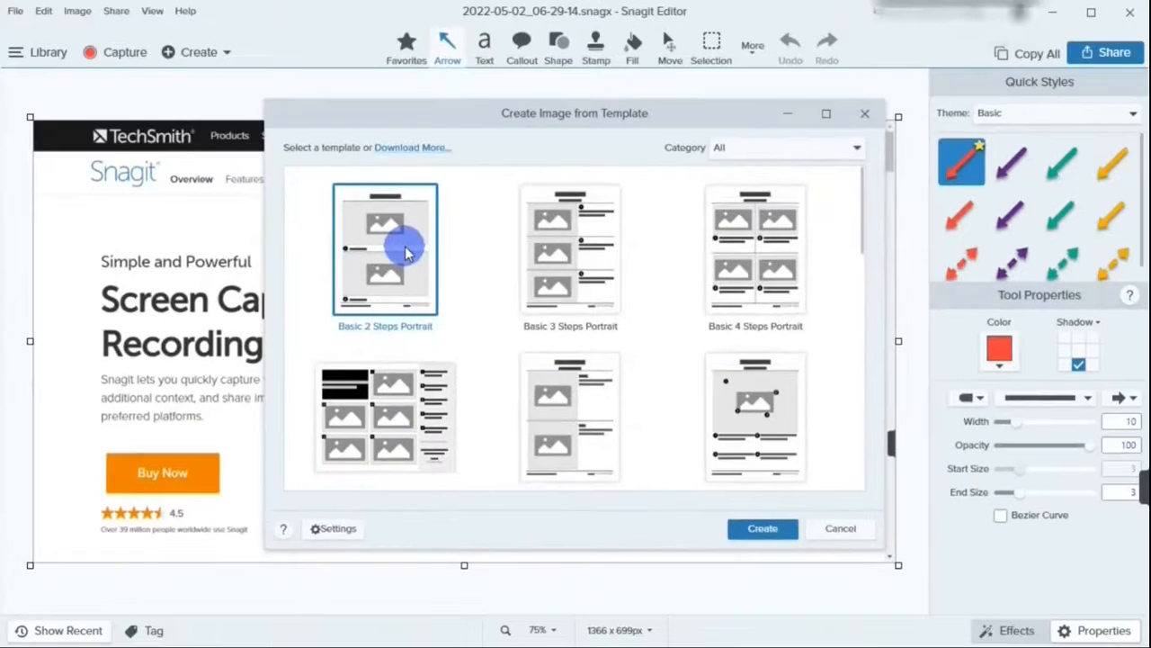
left_click(762, 531)
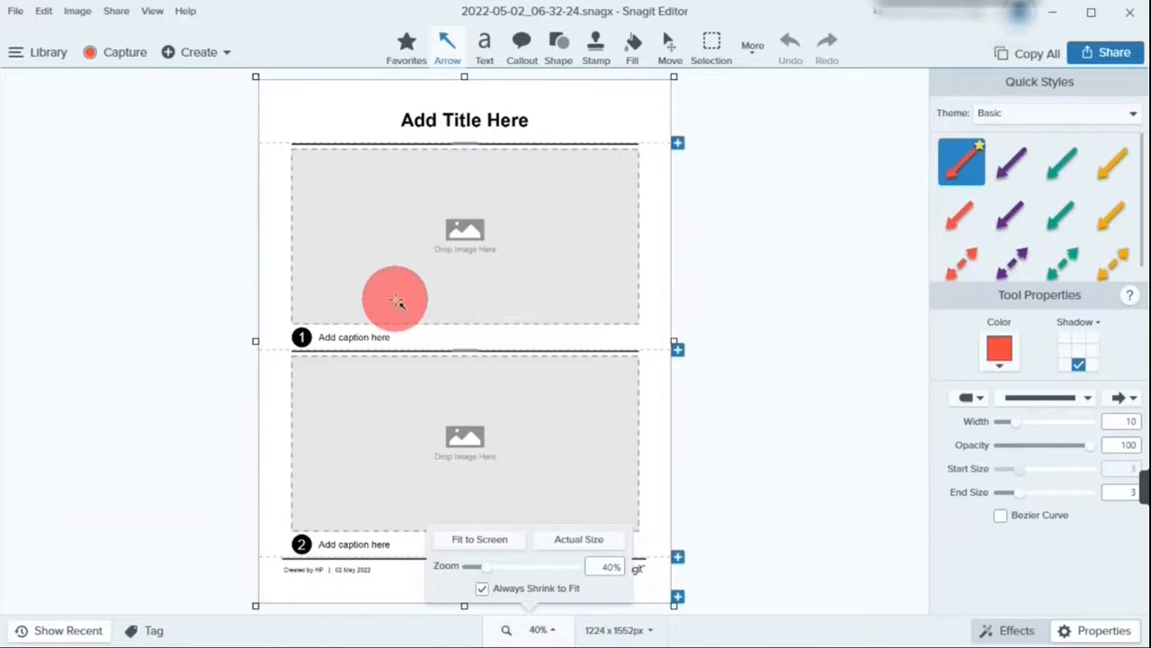
- Replace the template's title placeholder text with "SUBSCRIBE"
left_click(516, 121)
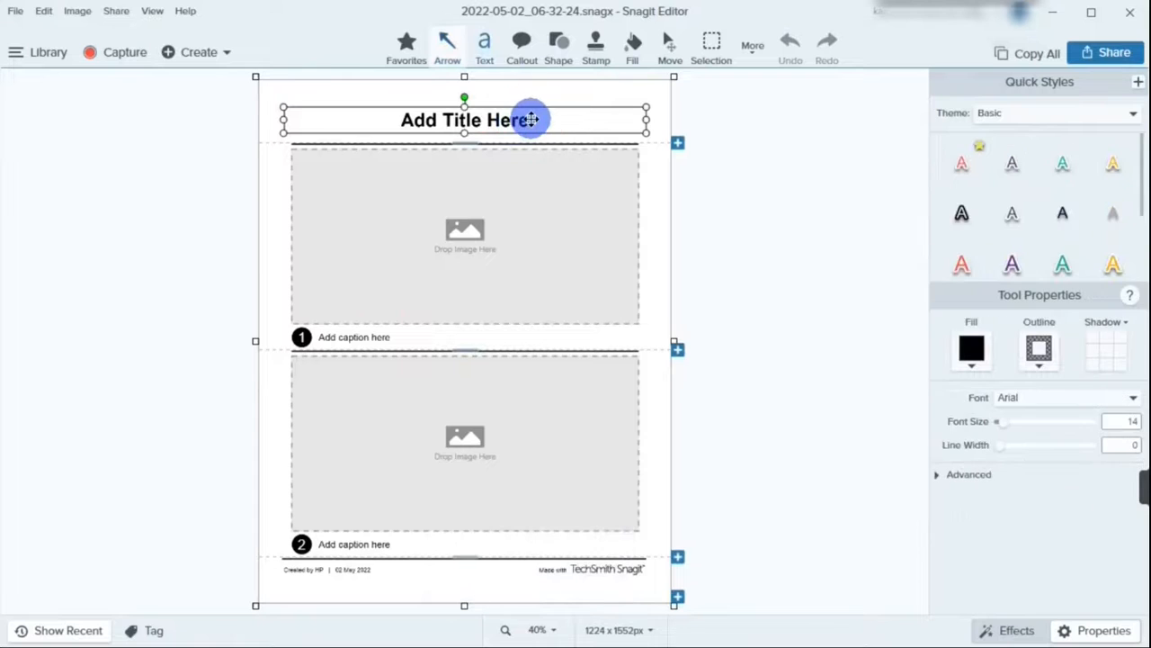
double_click(526, 121)
key("BackSpace")
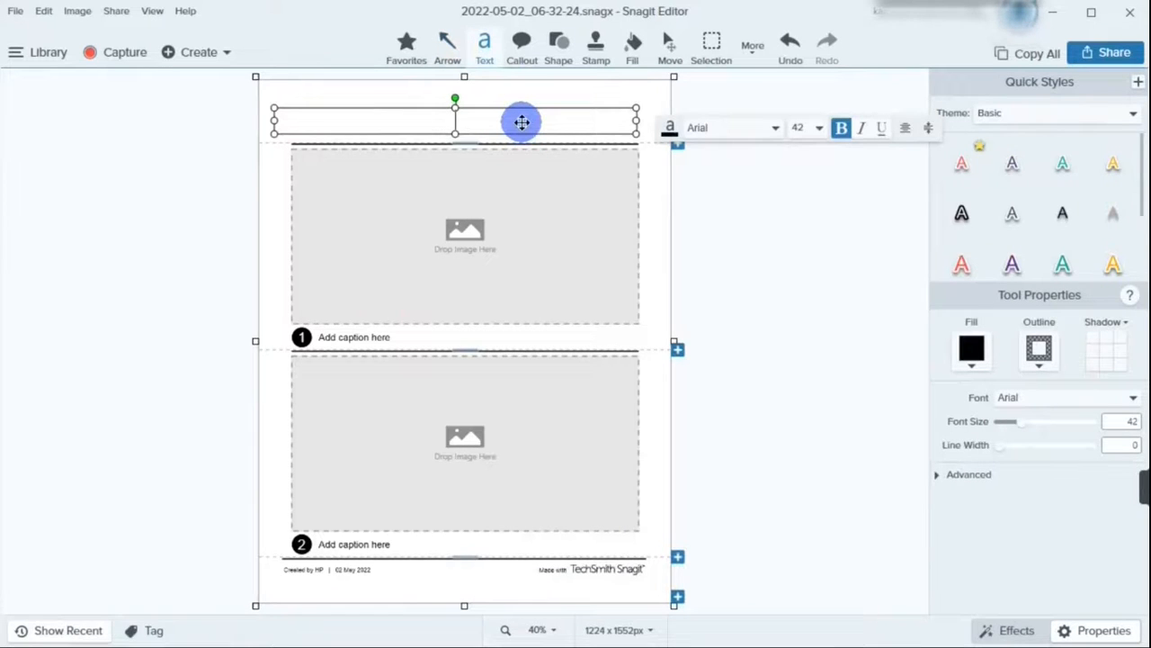
type("SUBSCRIBE")
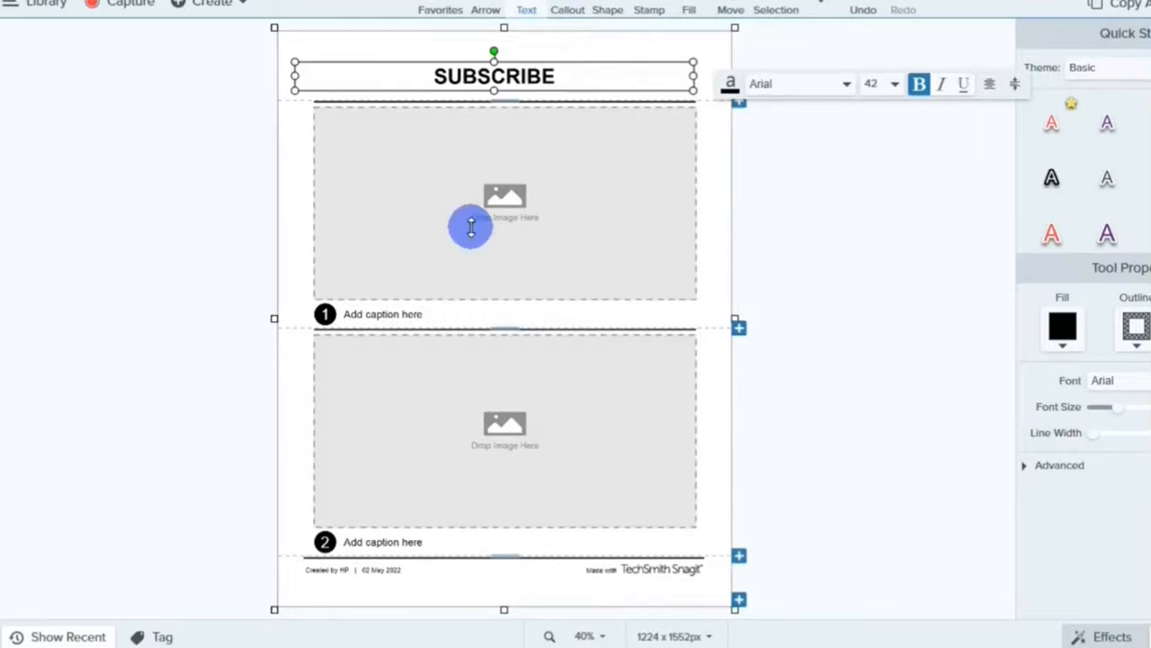
- Fill the template's first image placeholder with the recent capture of the Snagit web page
left_click(494, 205)
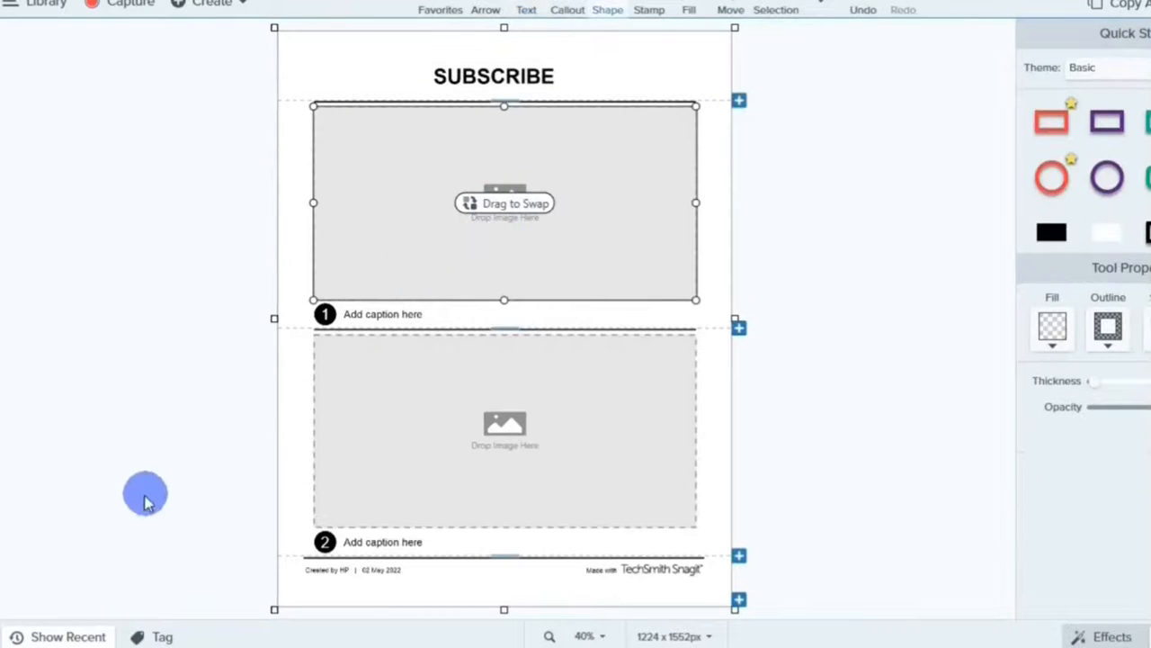
left_click(40, 636)
left_click_drag(193, 602, 473, 180)
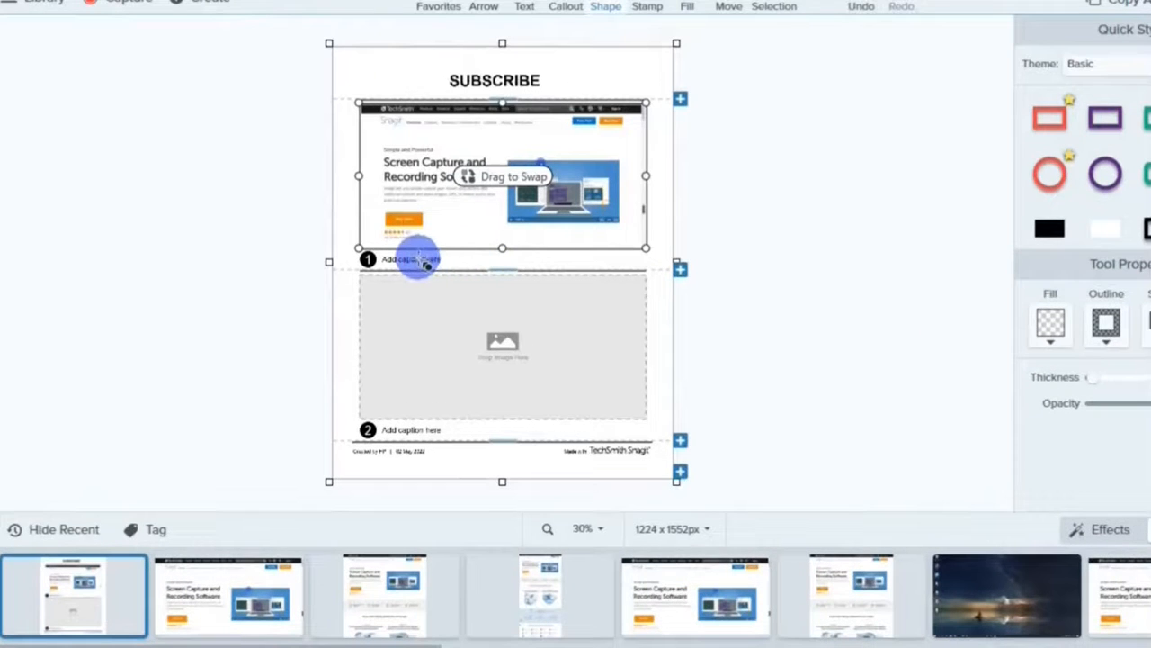
- Change the first image's caption to "SNAGIT OFFICIAL WEBSITE"
left_click(418, 258)
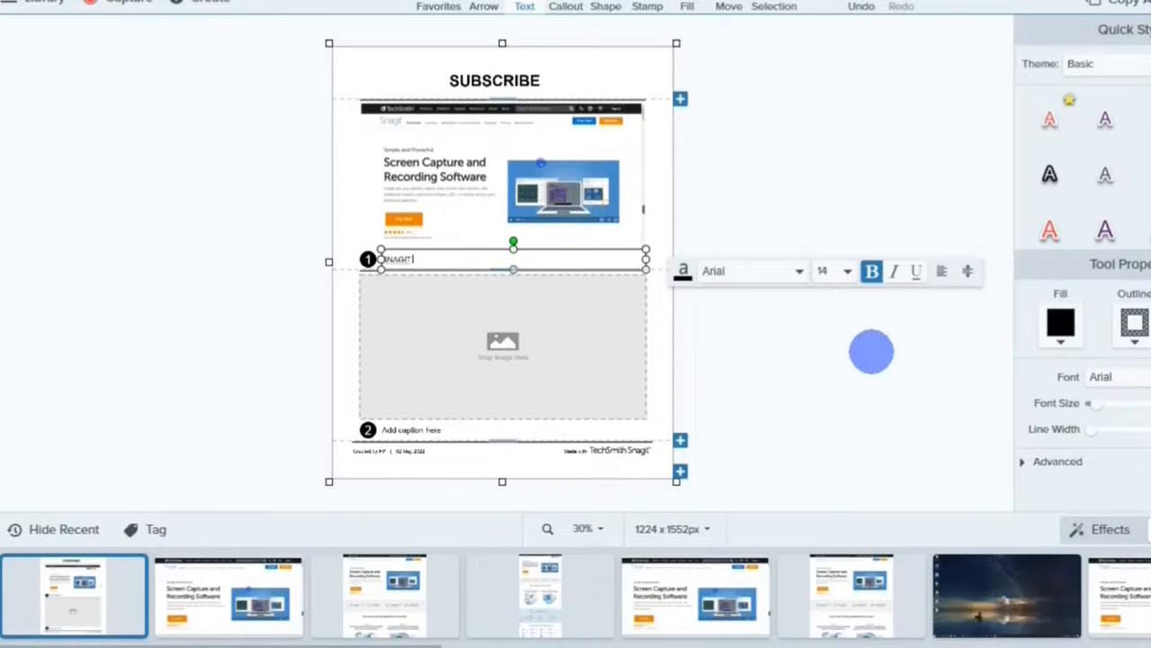
type("SNAGIT OFFICIAL WE")
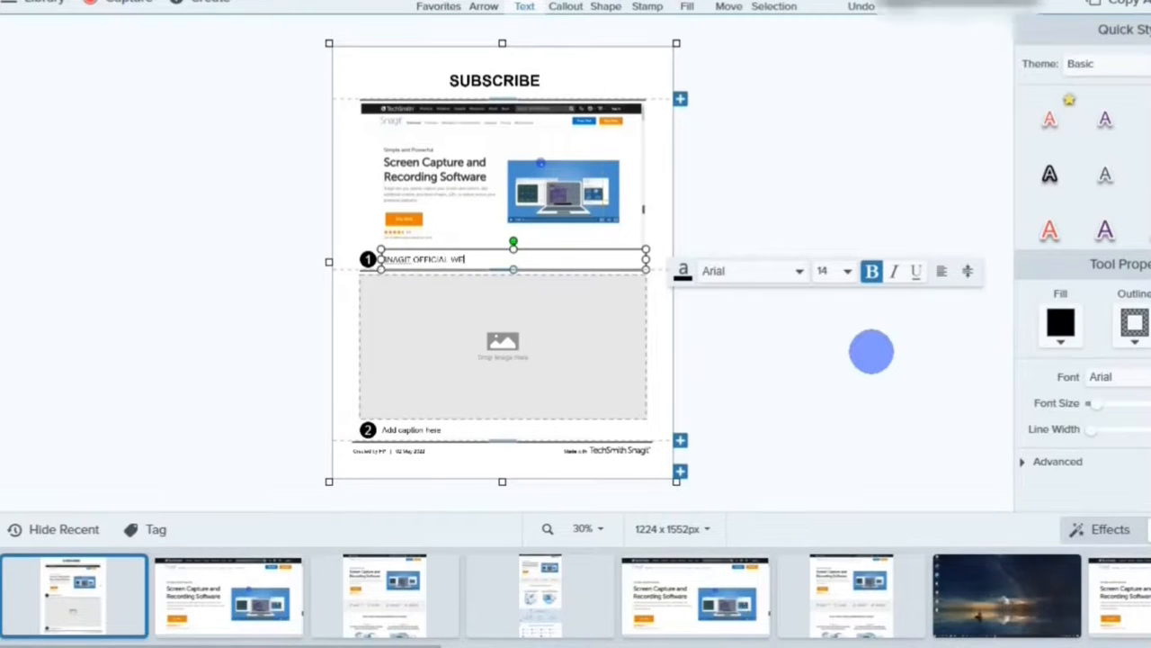
type("BSITE")
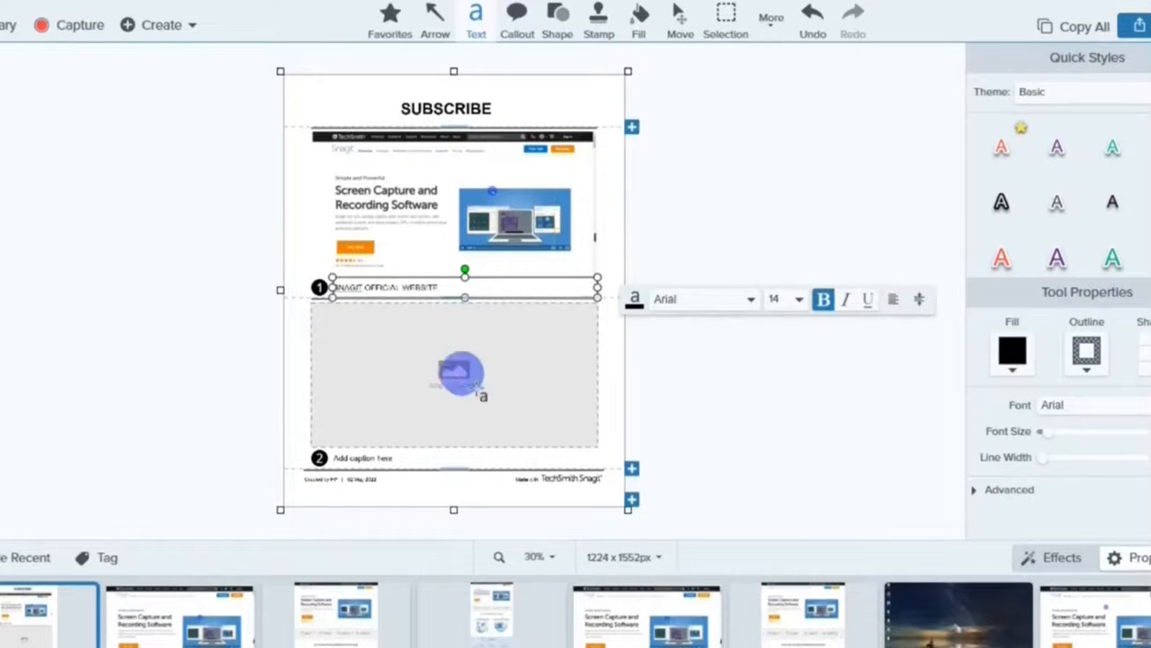
- Fill the second image placeholder with the recent desktop wallpaper capture and select the caption beneath it
left_click(481, 379)
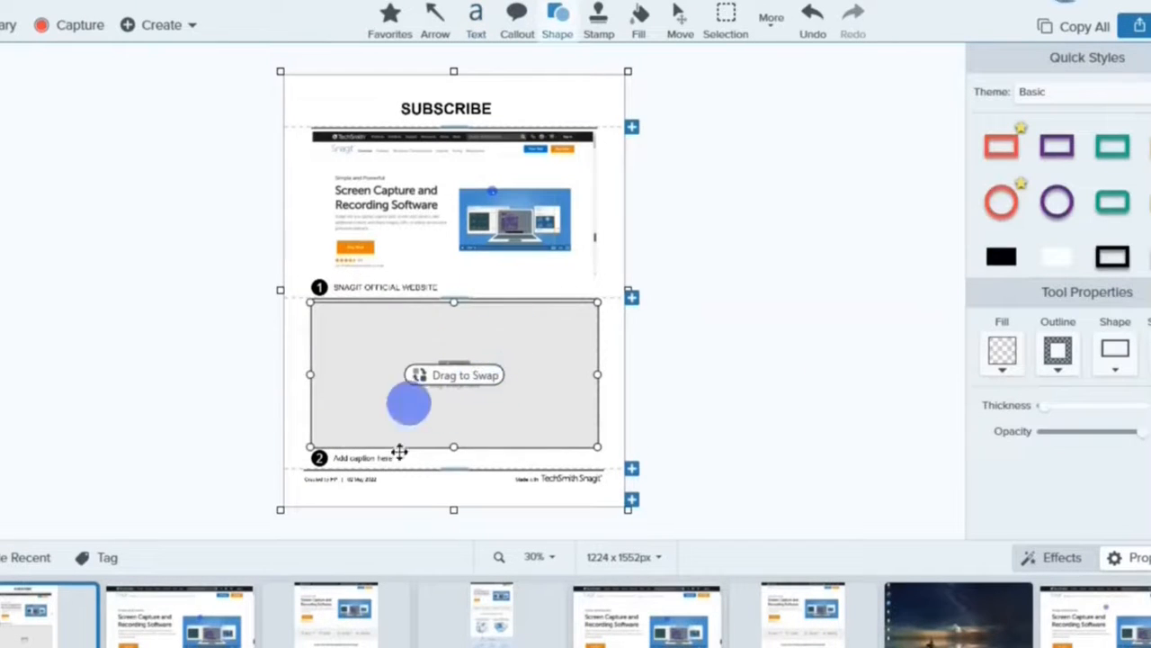
left_click_drag(976, 619, 428, 375)
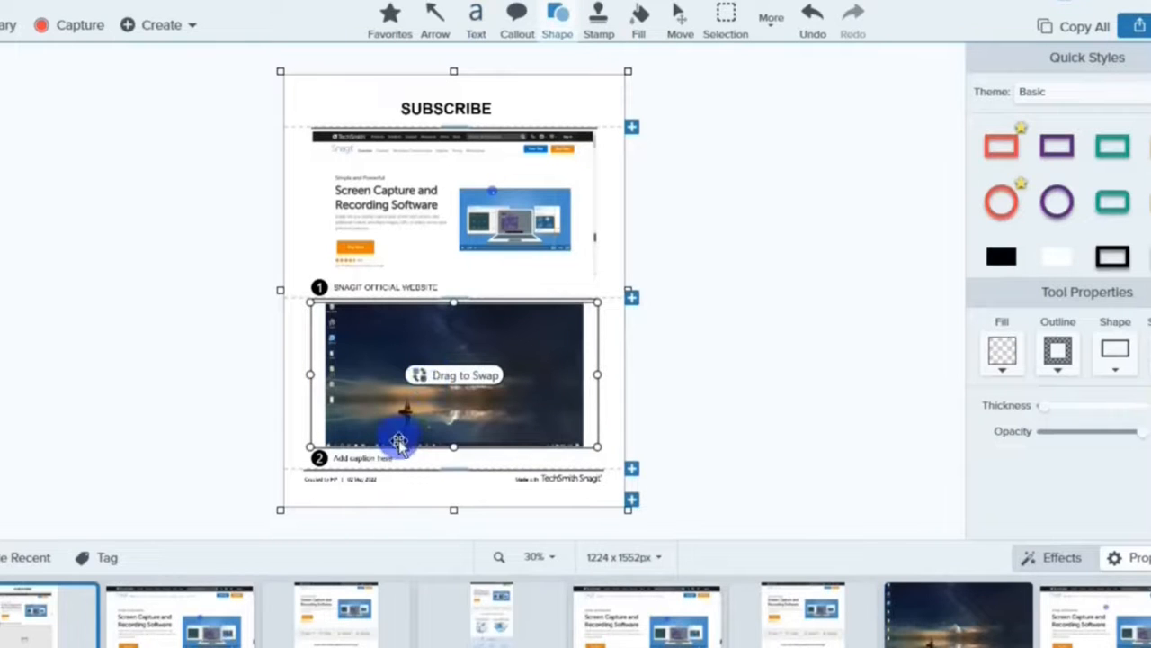
left_click(381, 461)
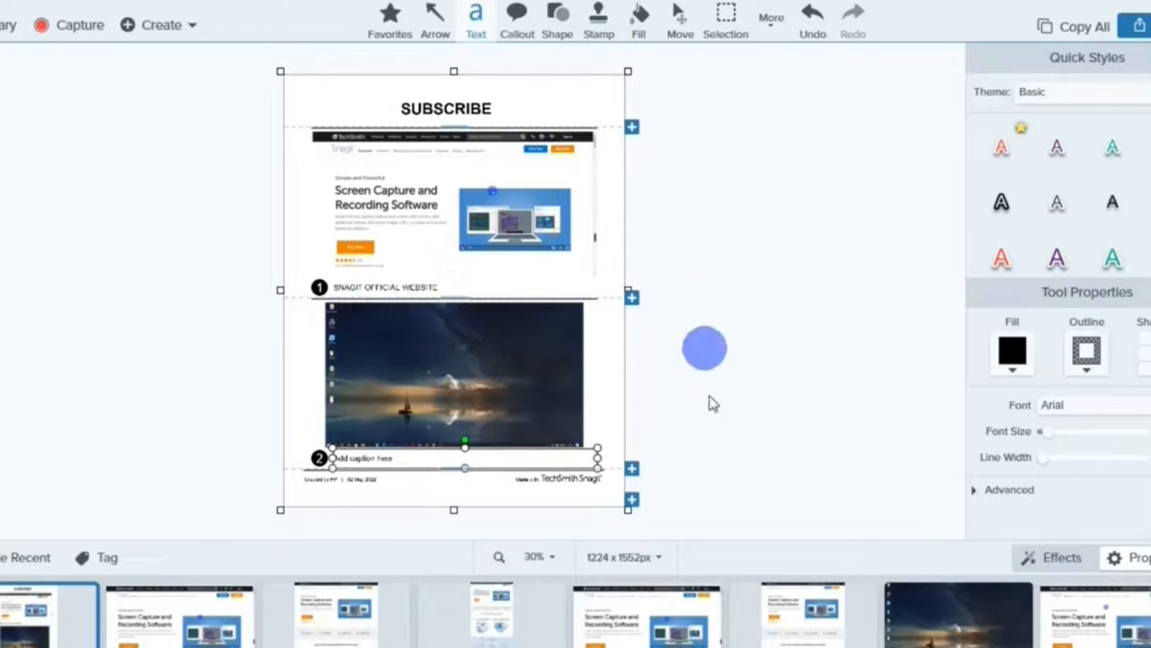
- Add another section to the template directly below the second image's section
left_click(632, 472)
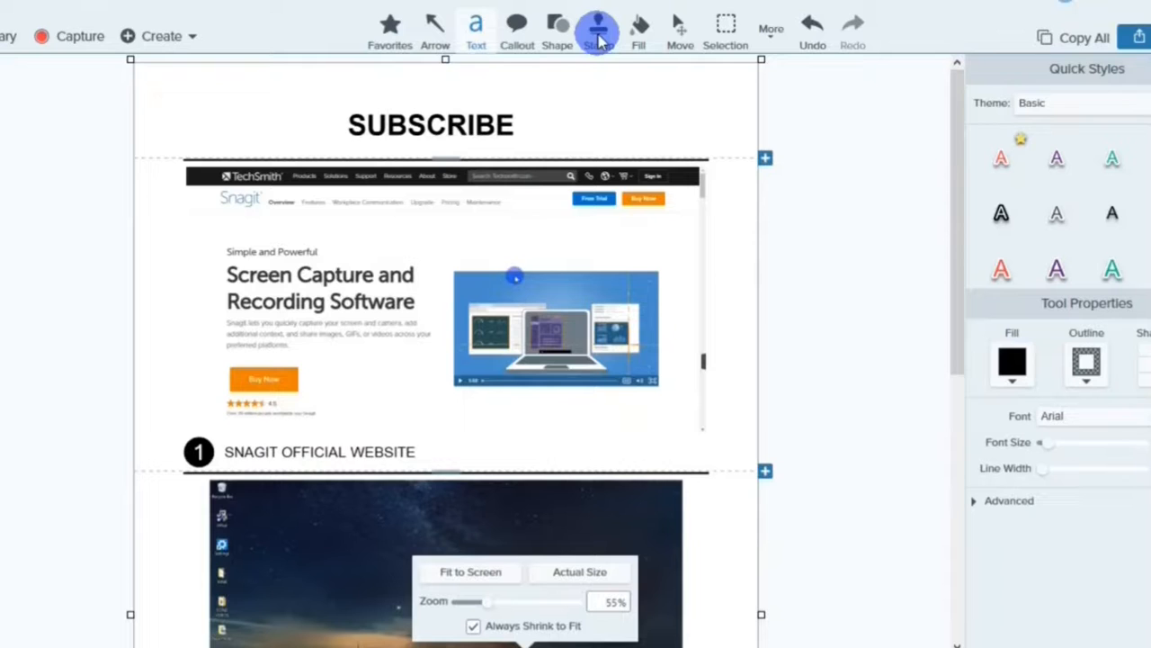
- Look through the Arrow, Text, Callout, Shape and Fill tools and the list of additional editing tools
left_click(430, 27)
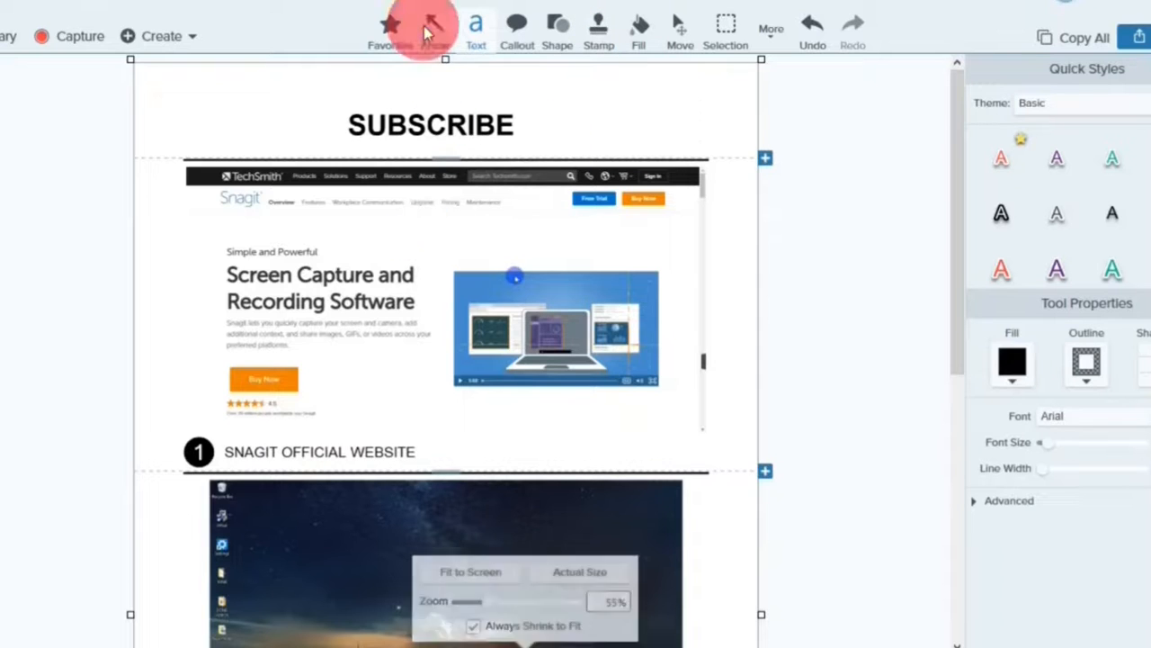
left_click(479, 36)
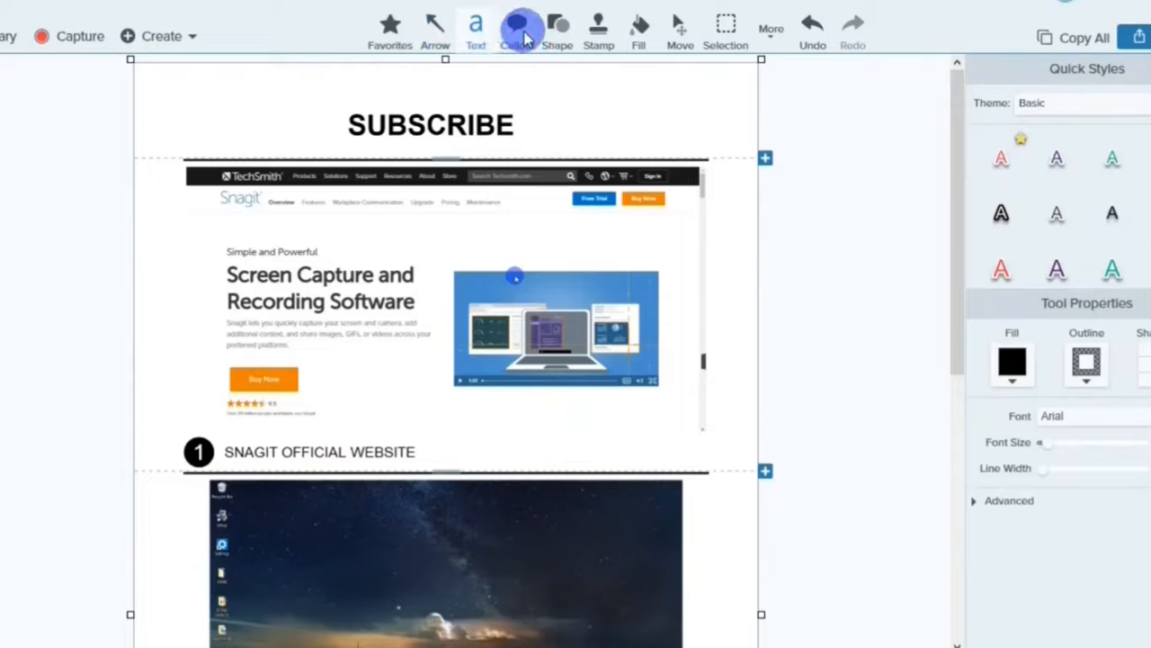
left_click(520, 31)
left_click(555, 35)
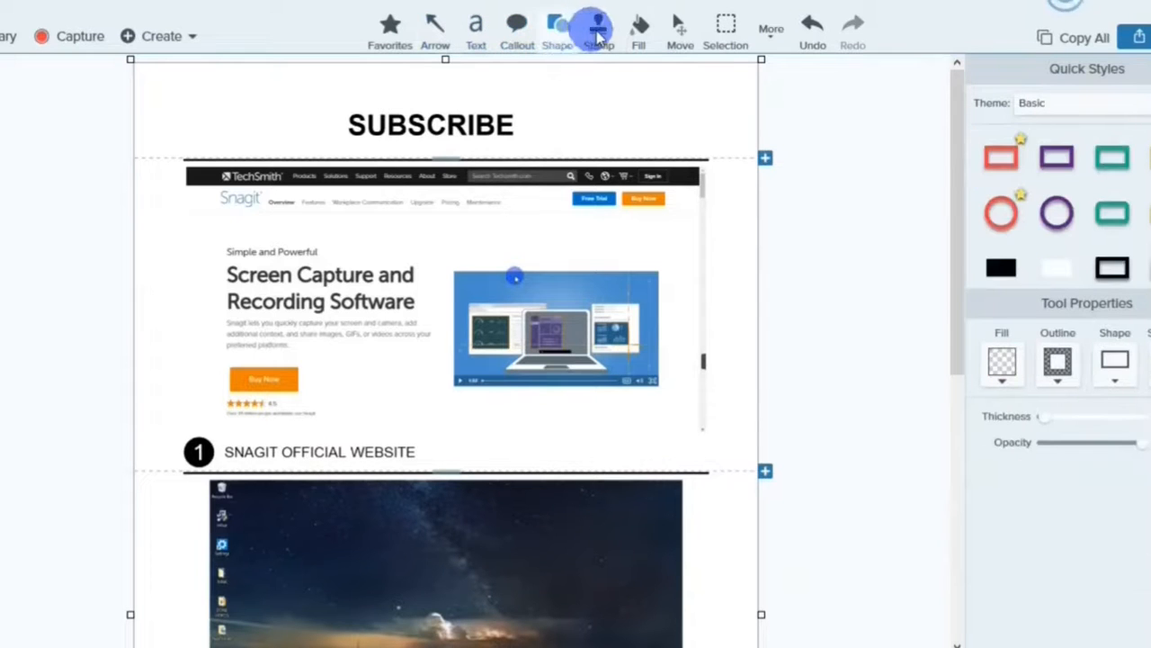
left_click(629, 31)
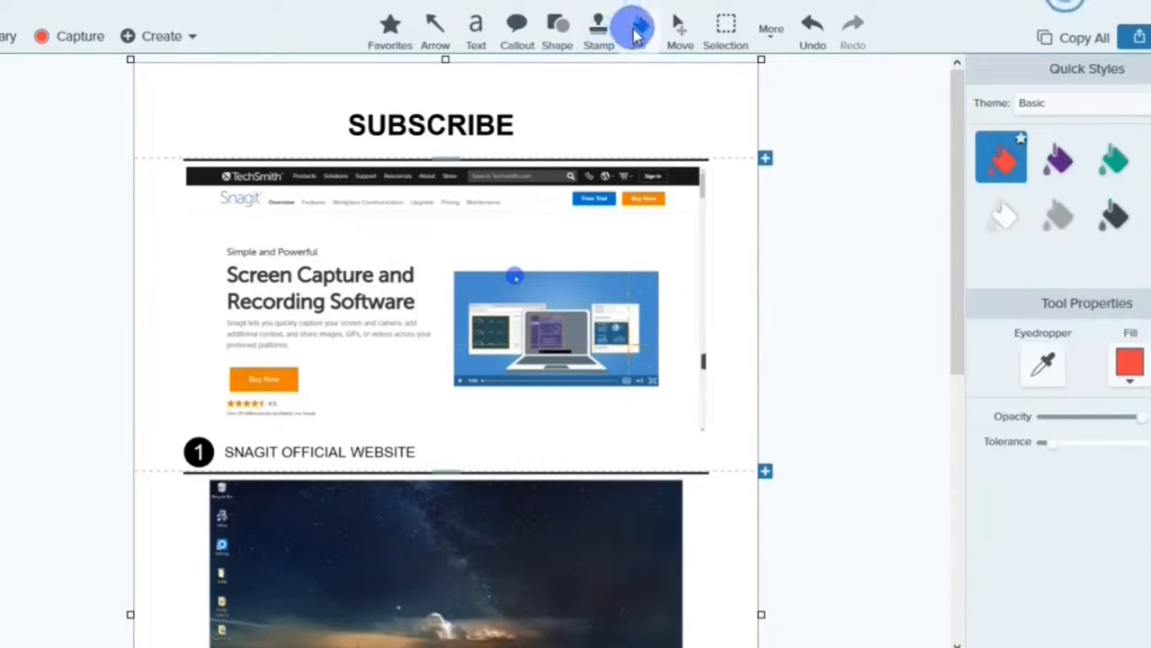
left_click(770, 34)
left_click(775, 112)
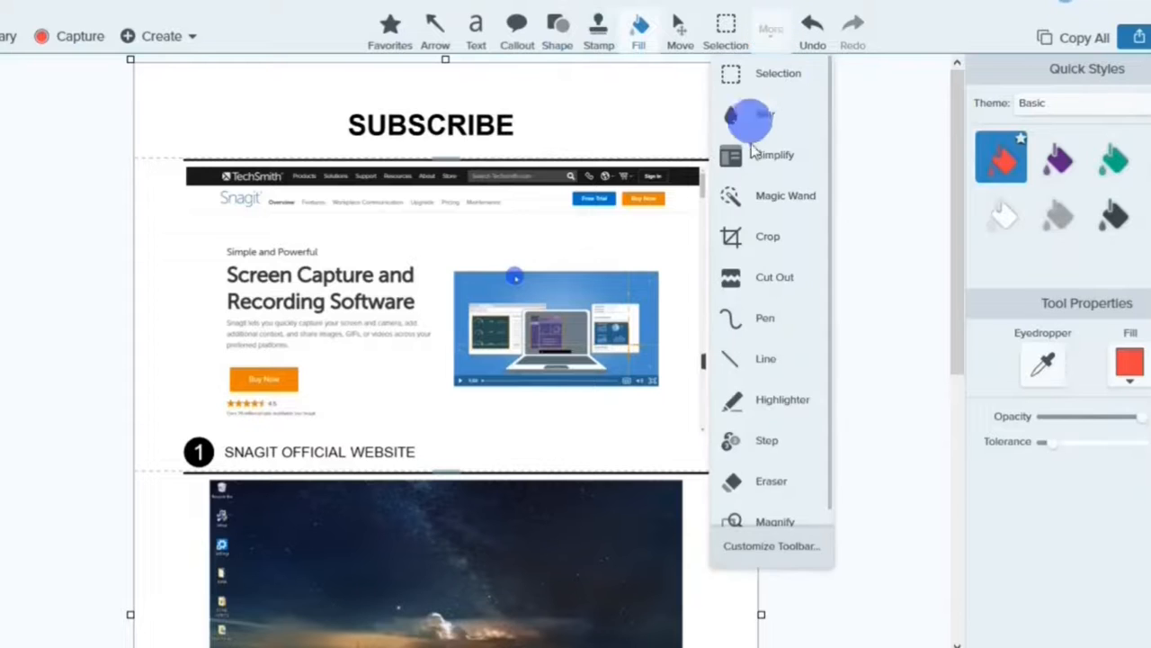
left_click(770, 83)
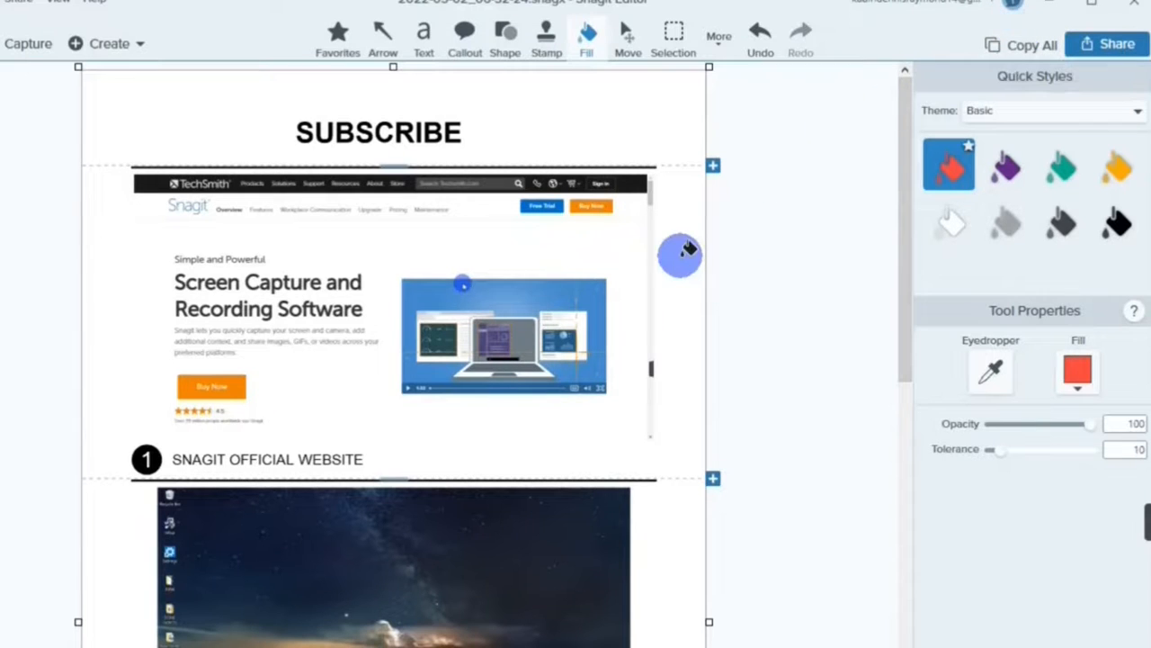
- Export the finished template image to the Desktop as a JPG file named "STEP FLOW"
left_click(1098, 47)
left_click(1093, 45)
left_click(1092, 45)
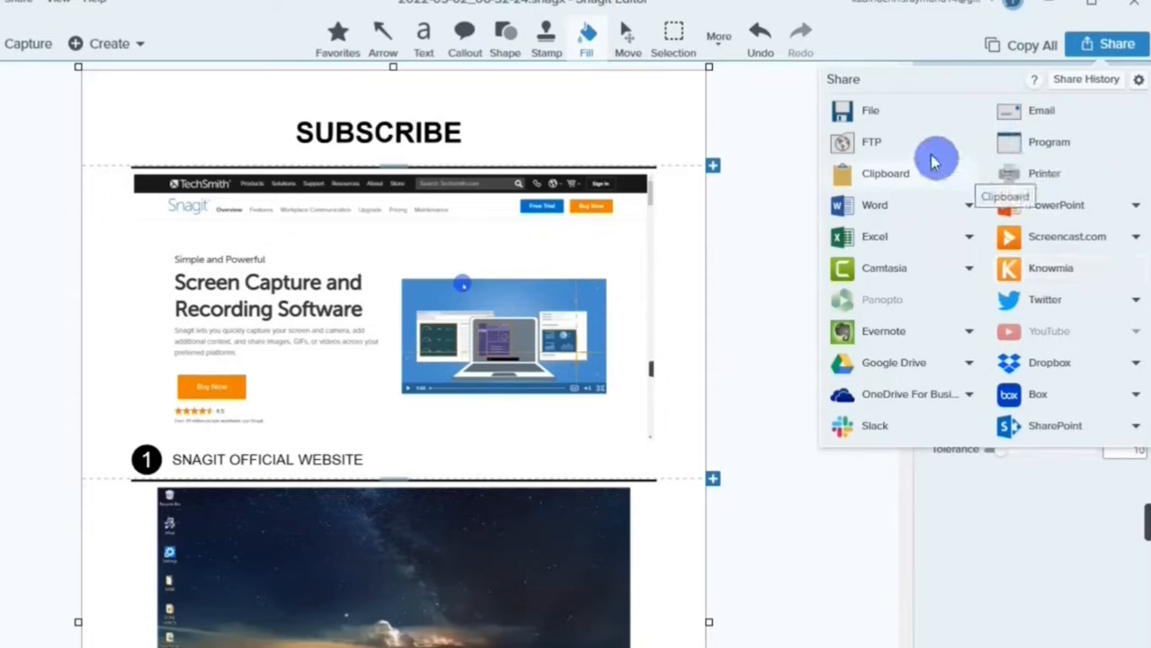
left_click(883, 126)
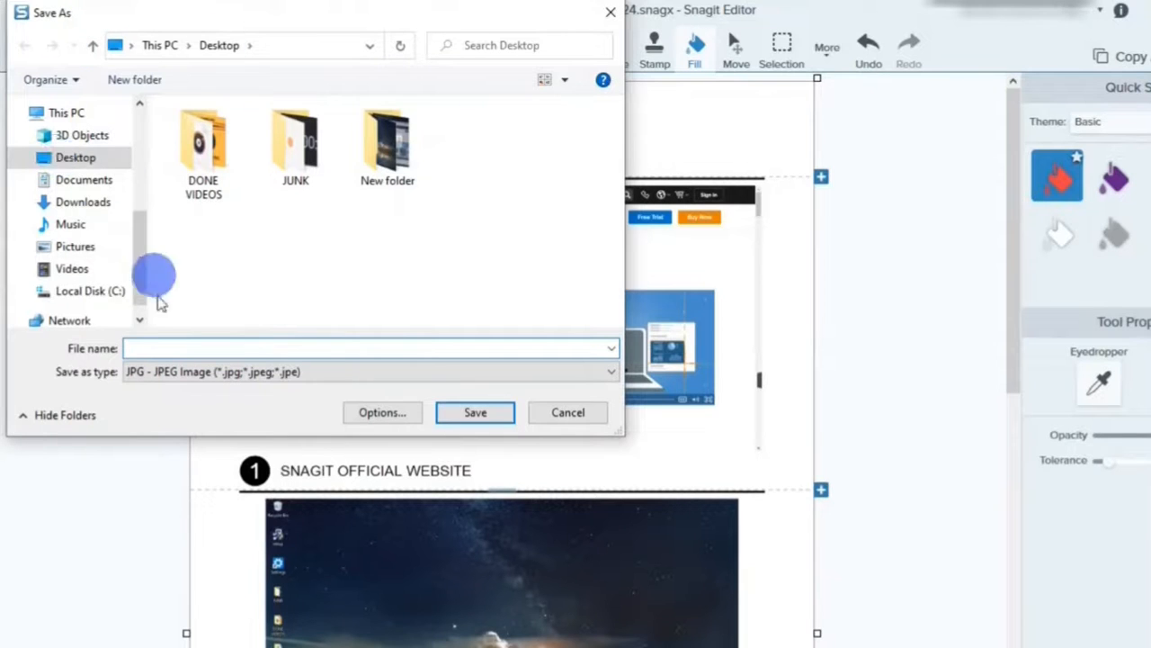
type("STEP FLOW")
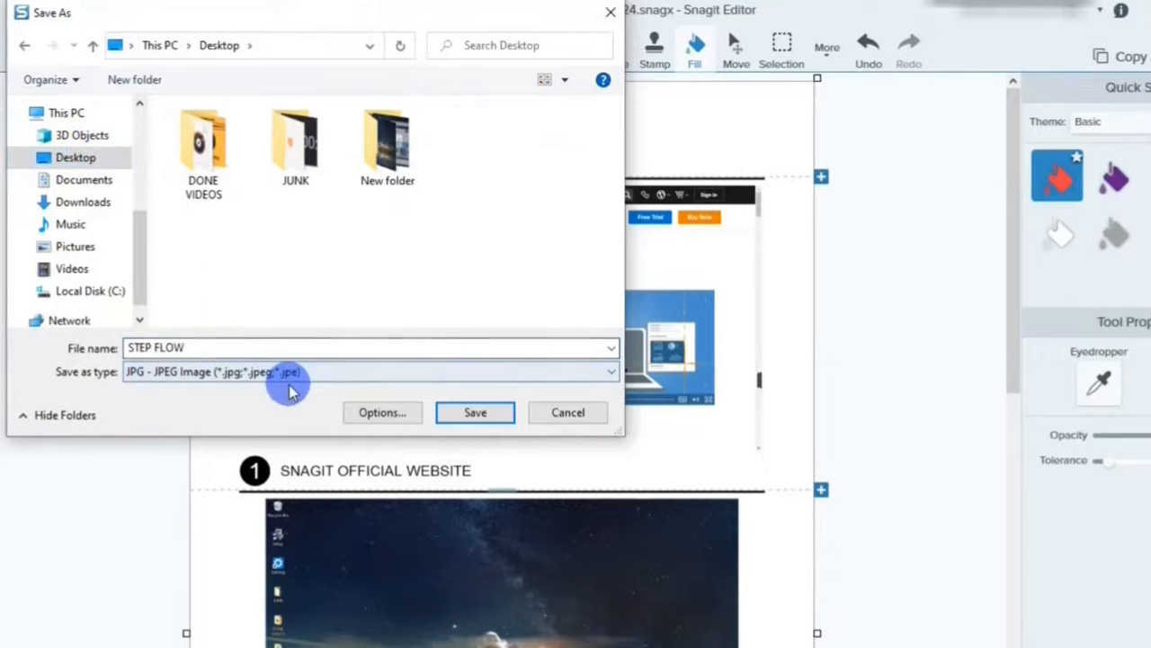
left_click(288, 382)
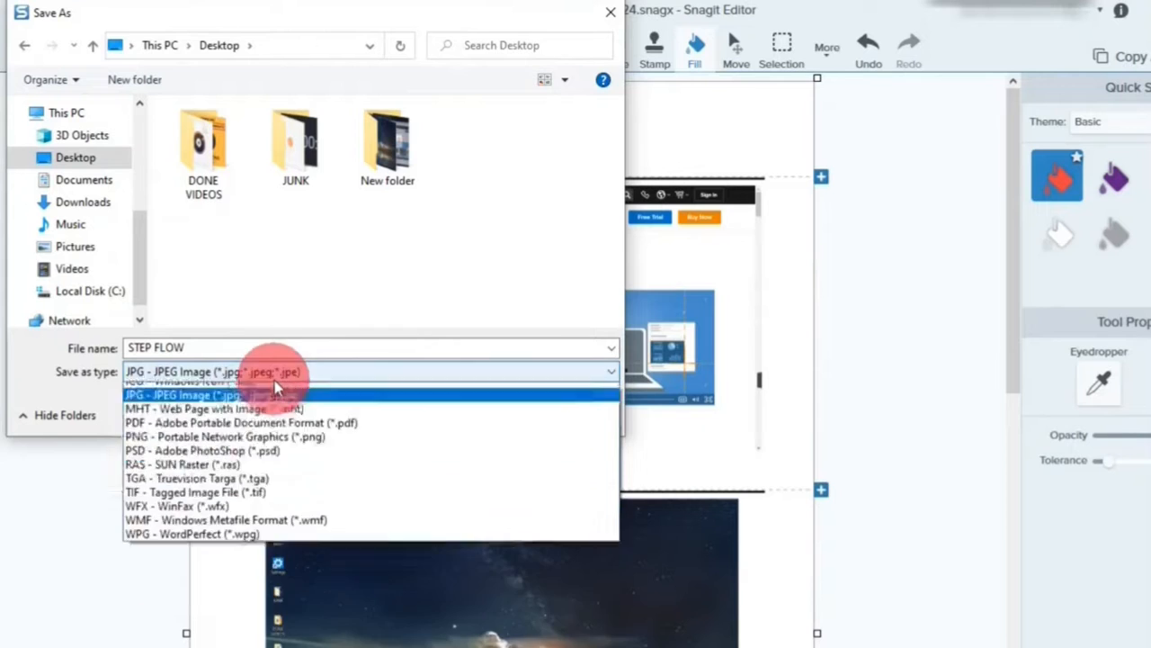
left_click(301, 371)
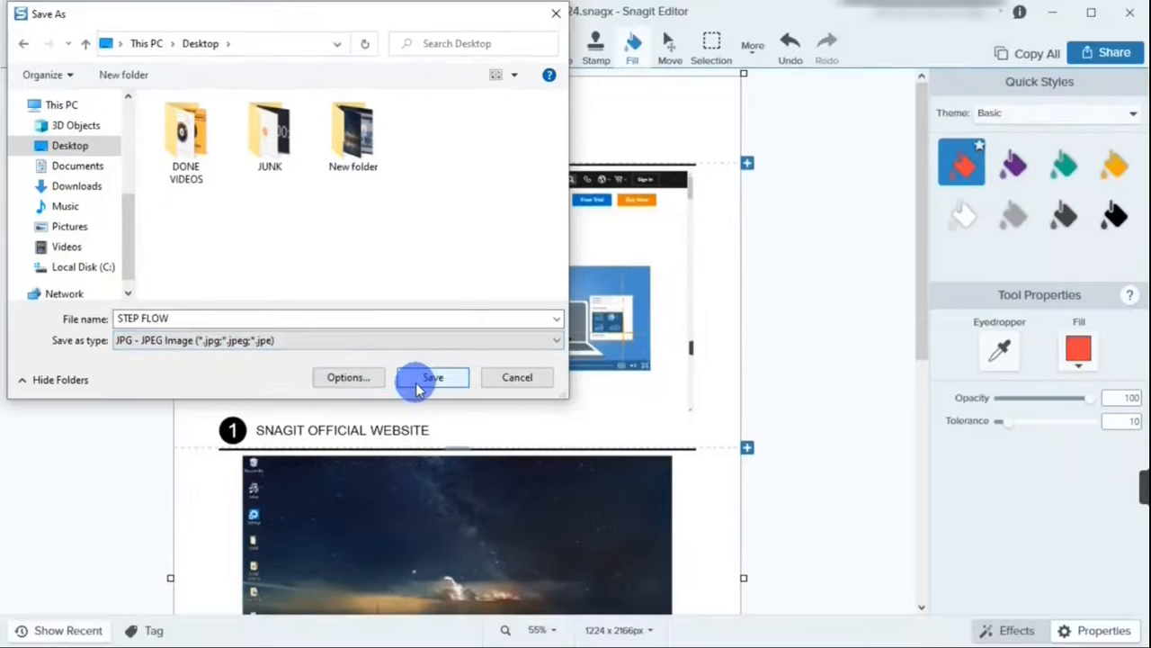
left_click(457, 418)
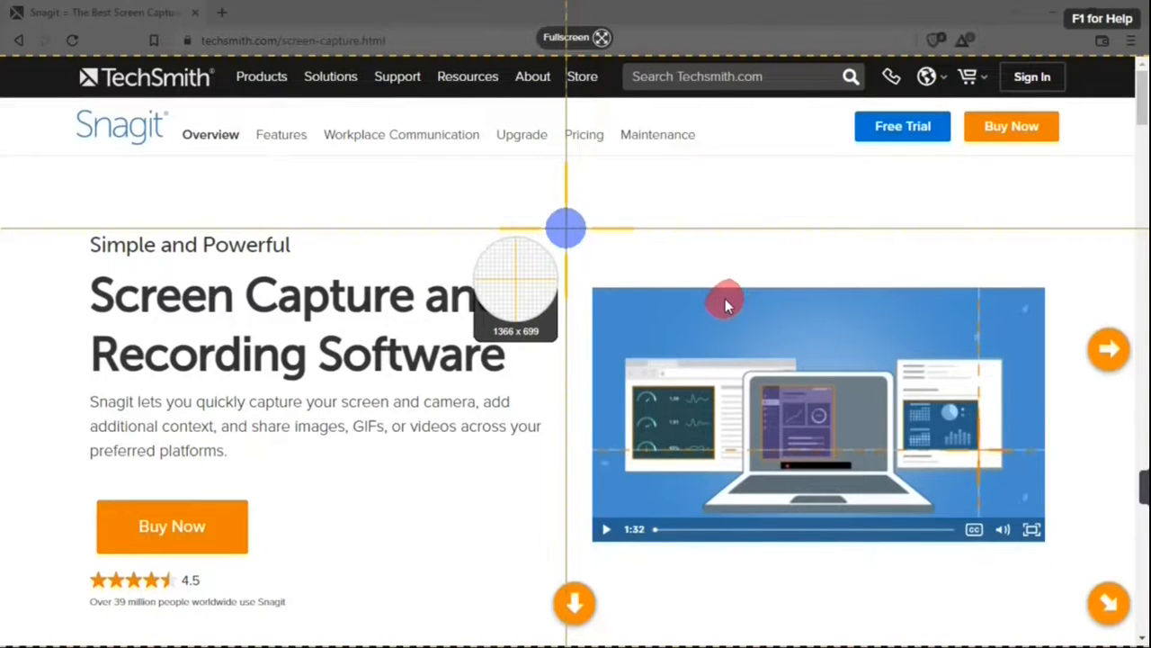
- Record a video of the Snagit web page's whole content area, about 35 seconds long
left_click(566, 229)
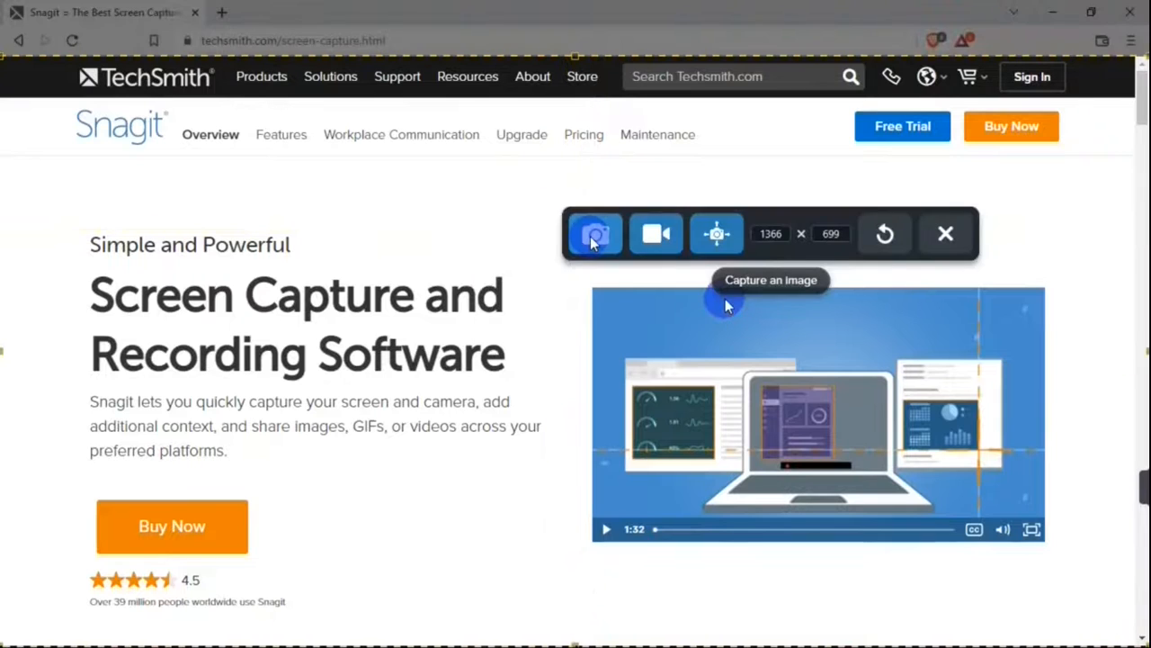
left_click(656, 236)
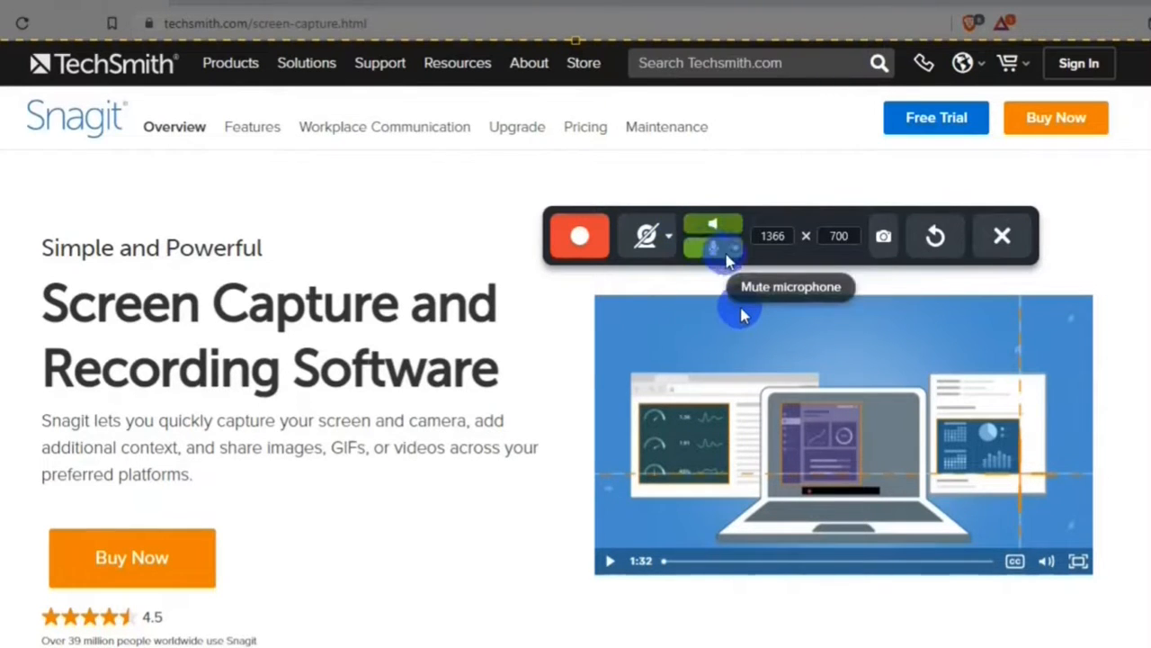
left_click(578, 241)
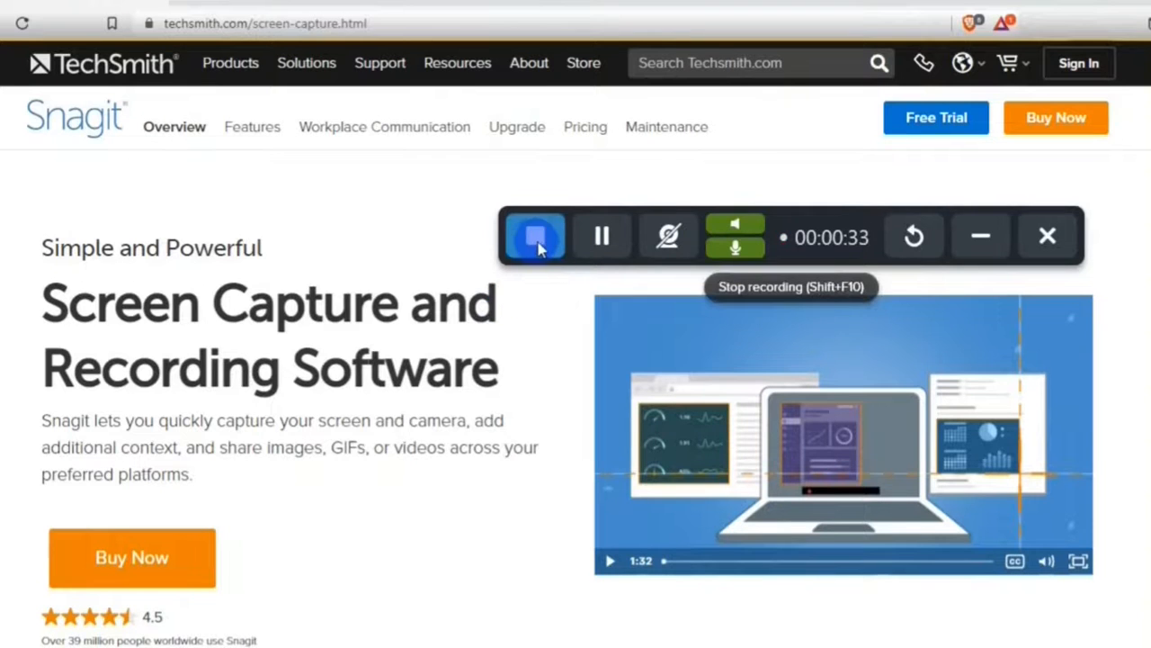
left_click(536, 238)
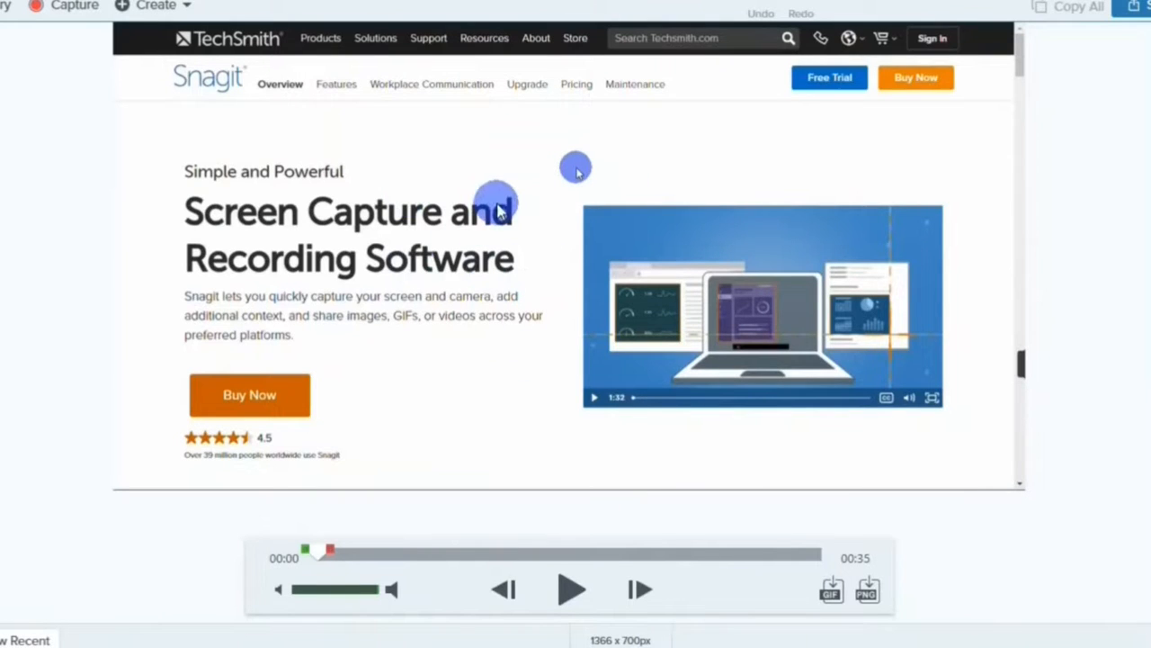
- Cut the section from about 00:11 to 00:17 out of the recorded video
left_click(333, 553)
left_click_drag(333, 553, 575, 537)
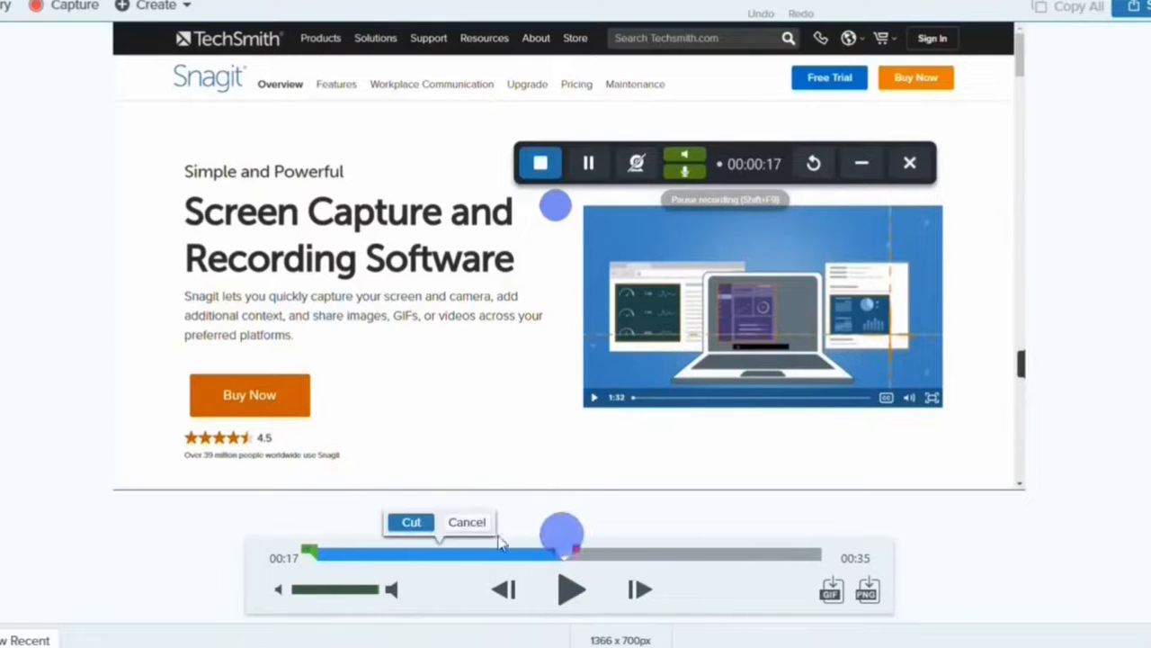
left_click(335, 555)
left_click_drag(335, 555, 470, 559)
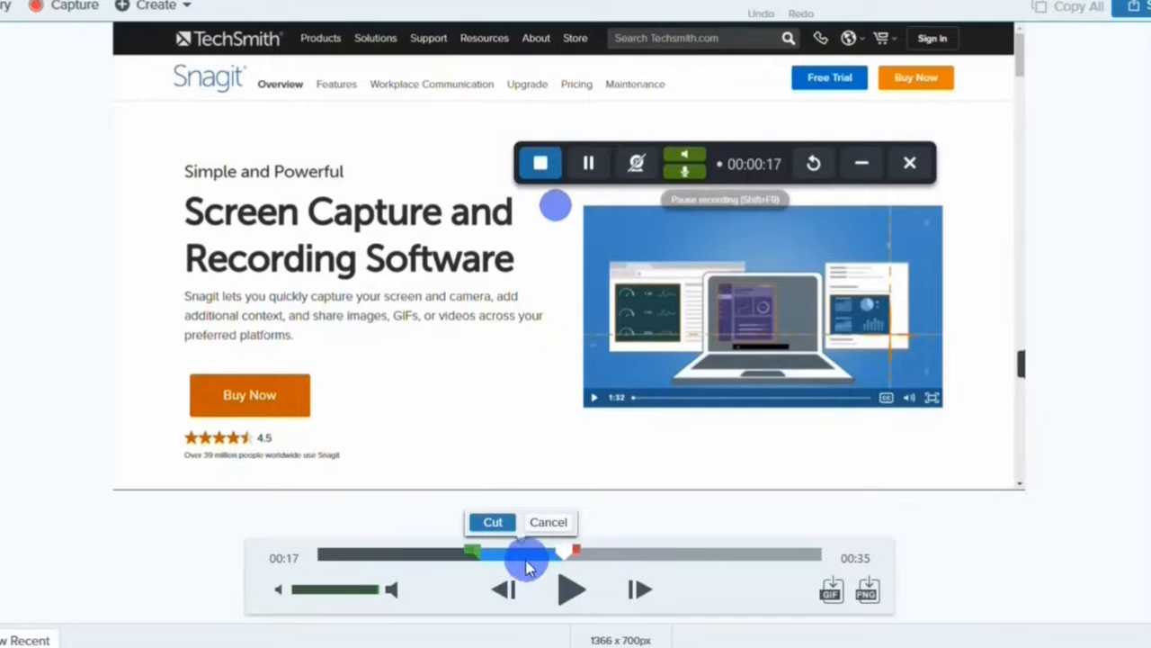
left_click(493, 523)
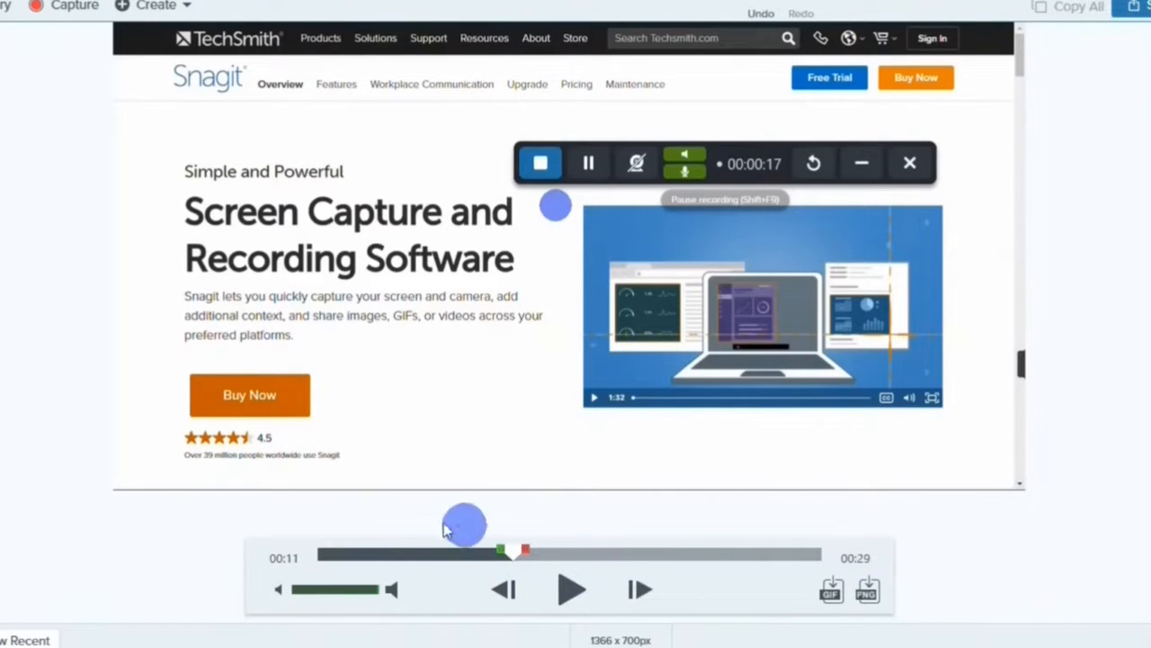